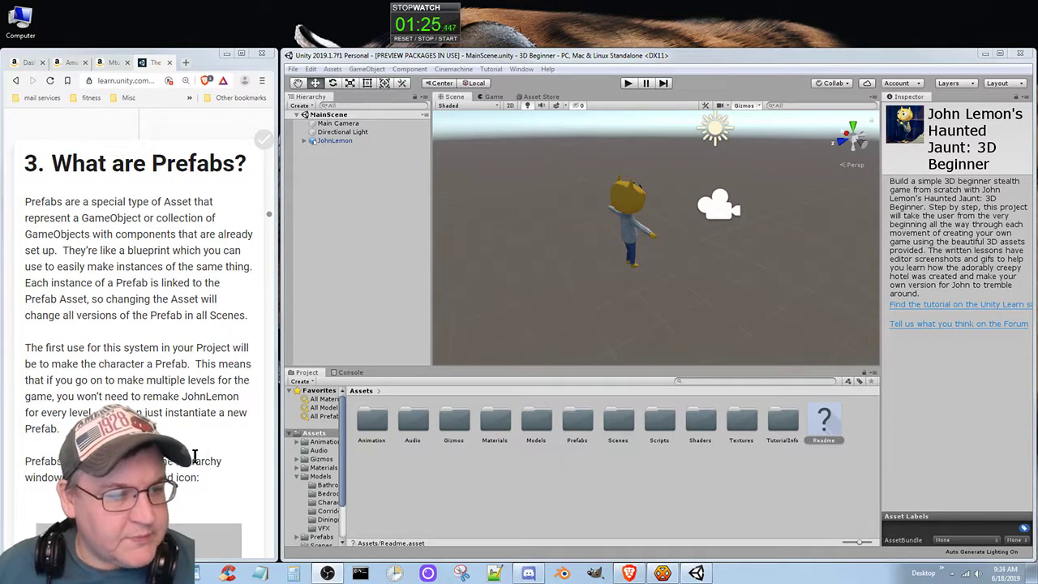
Inspect Main Camera, then JohnLemon's Transform and Animator components in the Inspector
scroll(216, 447, "down", 2)
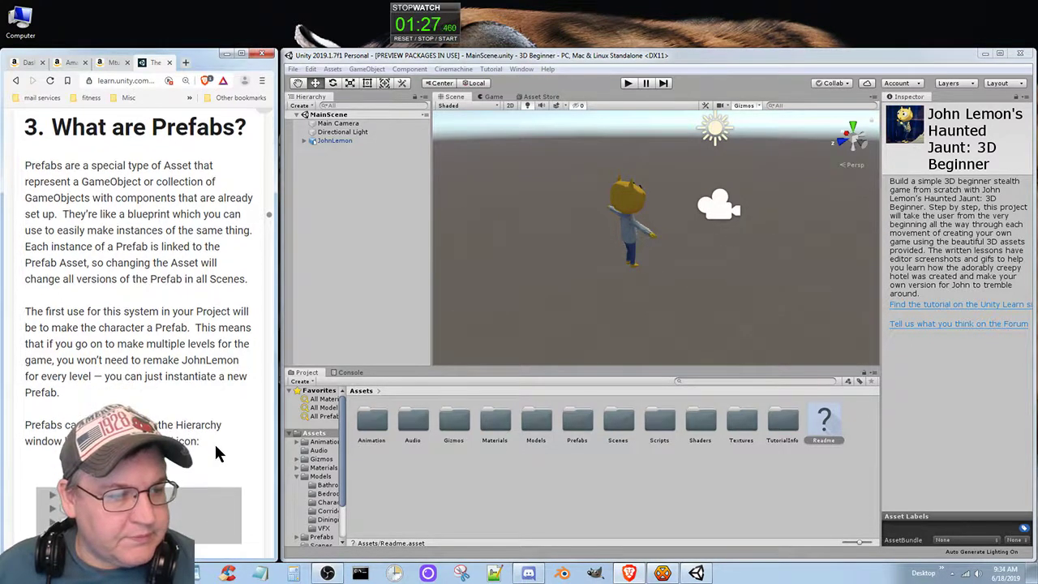
scroll(215, 454, "down", 3)
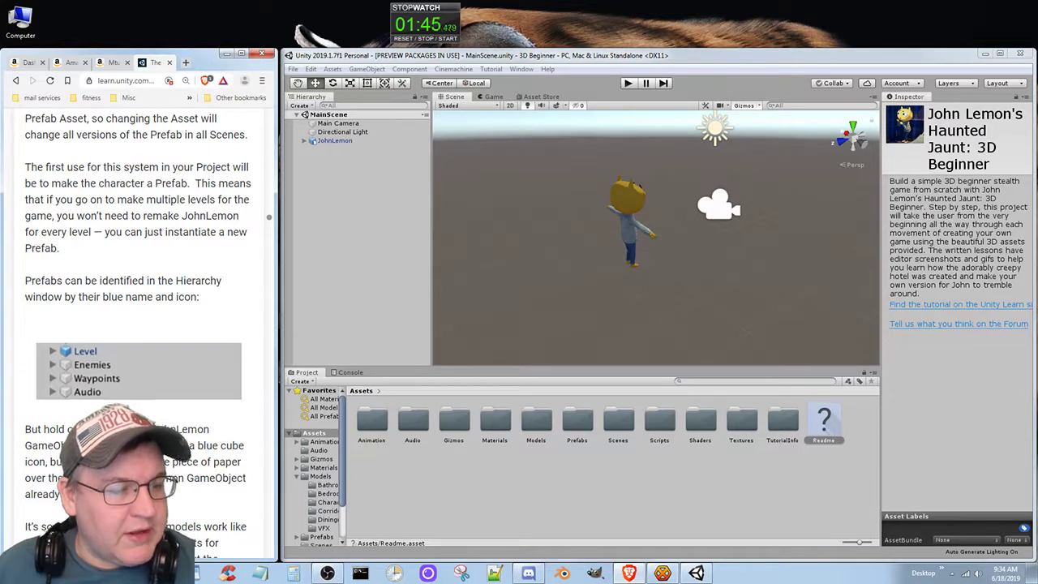
left_click(339, 123)
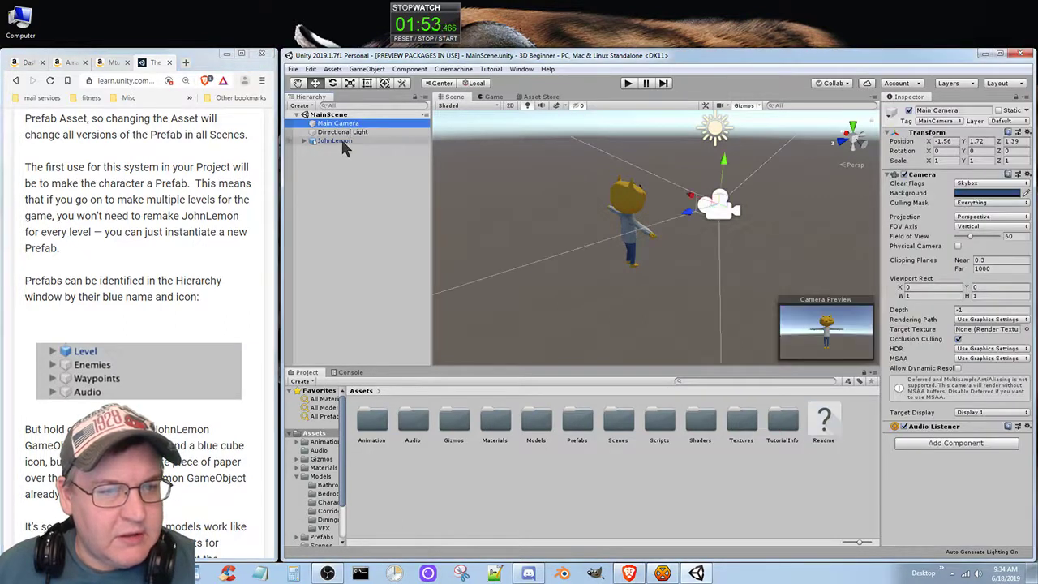
left_click(341, 141)
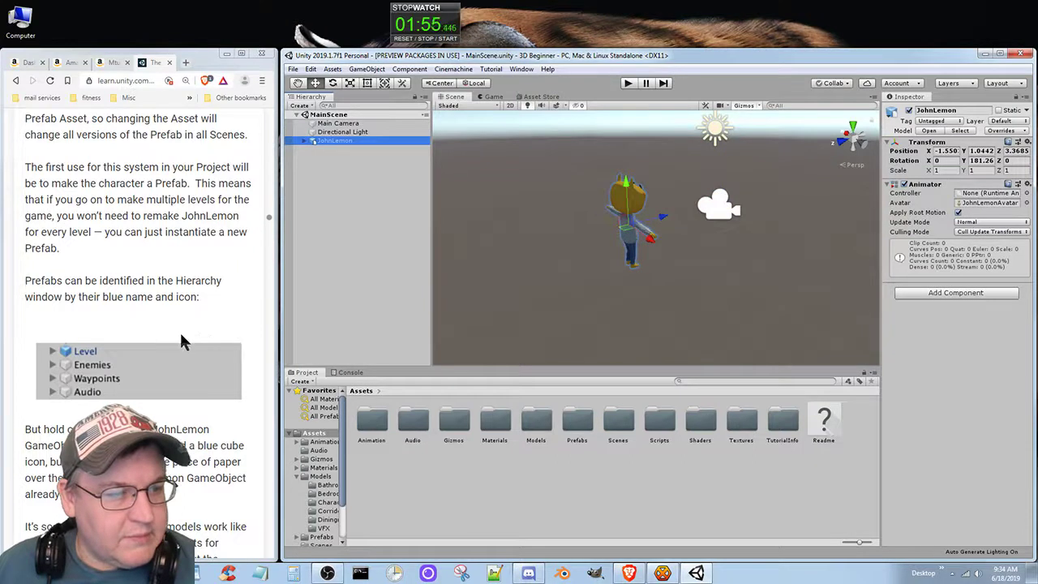
scroll(179, 332, "down", 2)
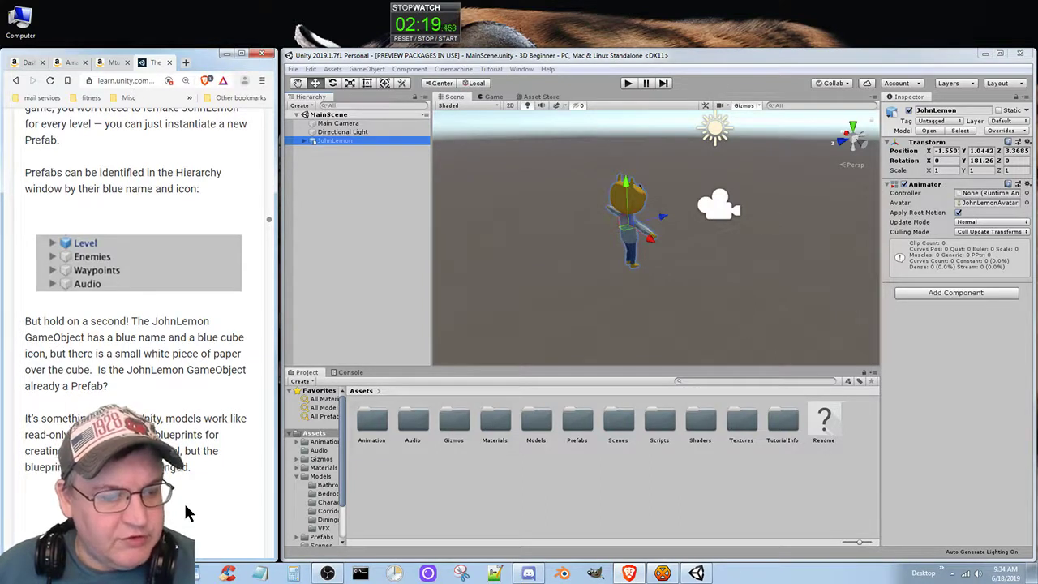
Mark the 'What are Prefabs?' tutorial step completed and scroll on to step 4
scroll(185, 512, "down", 1)
scroll(185, 513, "down", 2)
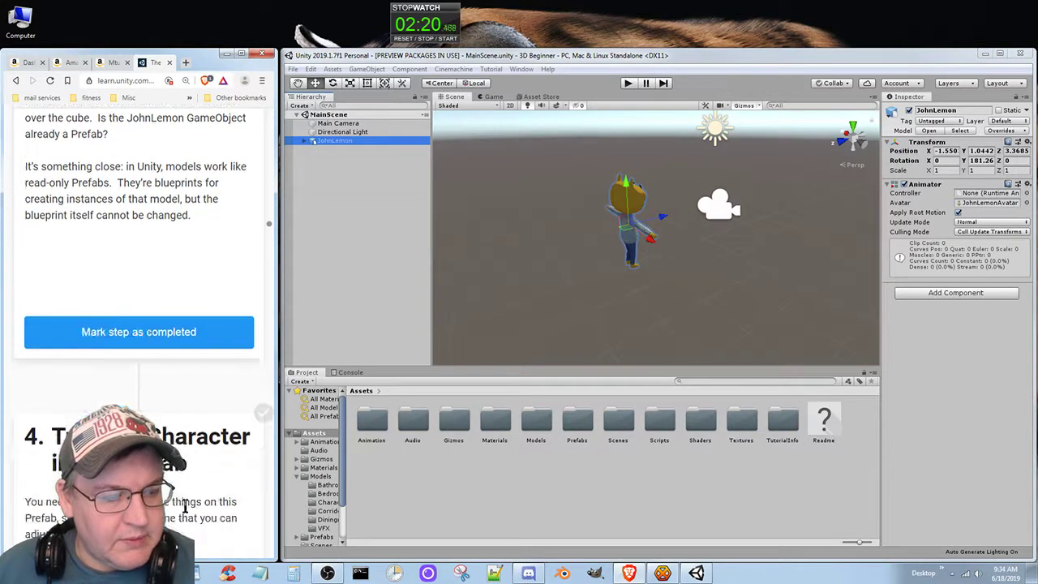
left_click(181, 334)
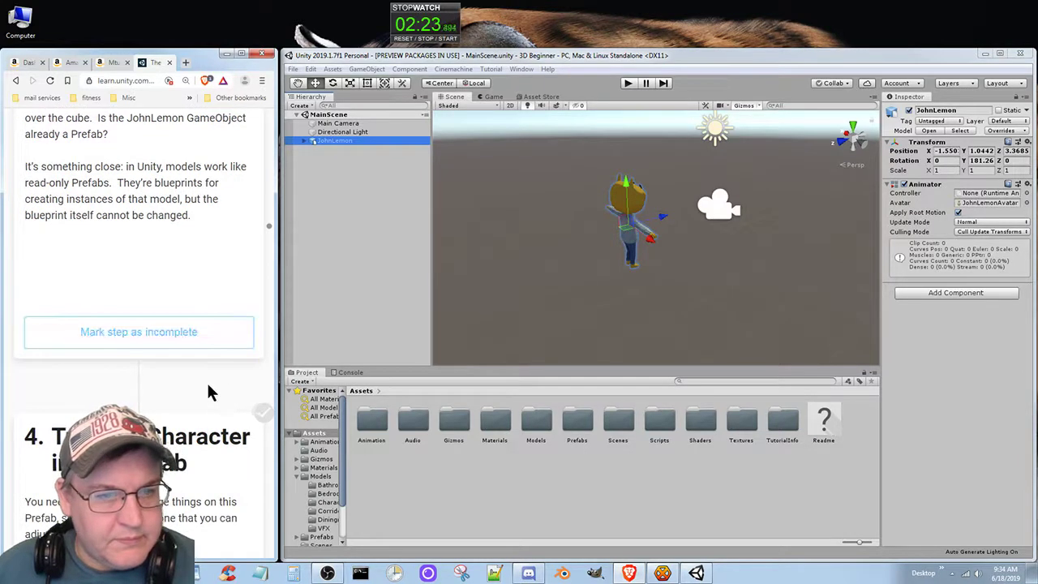
scroll(180, 390, "down", 2)
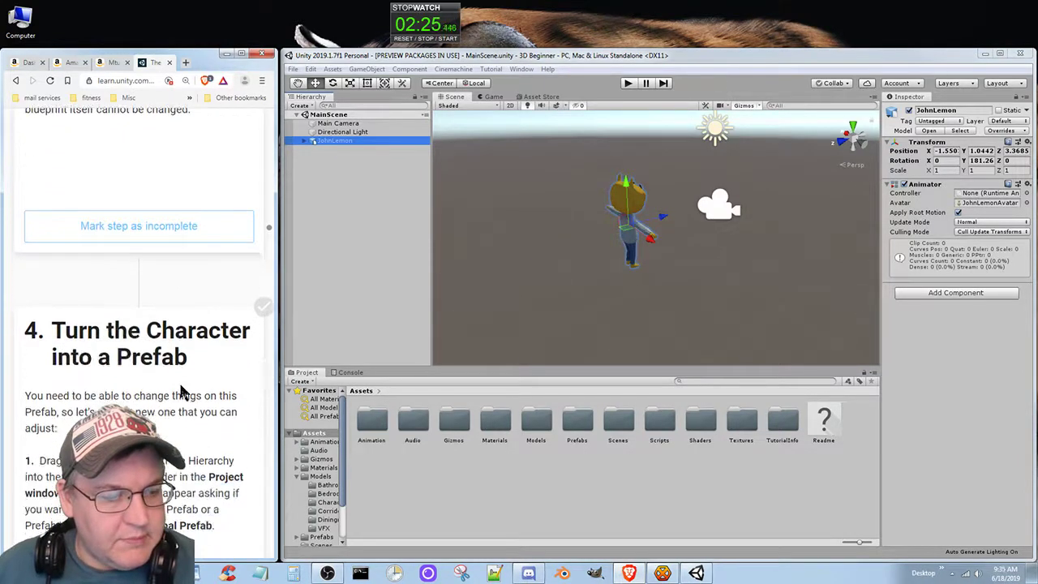
scroll(180, 391, "down", 3)
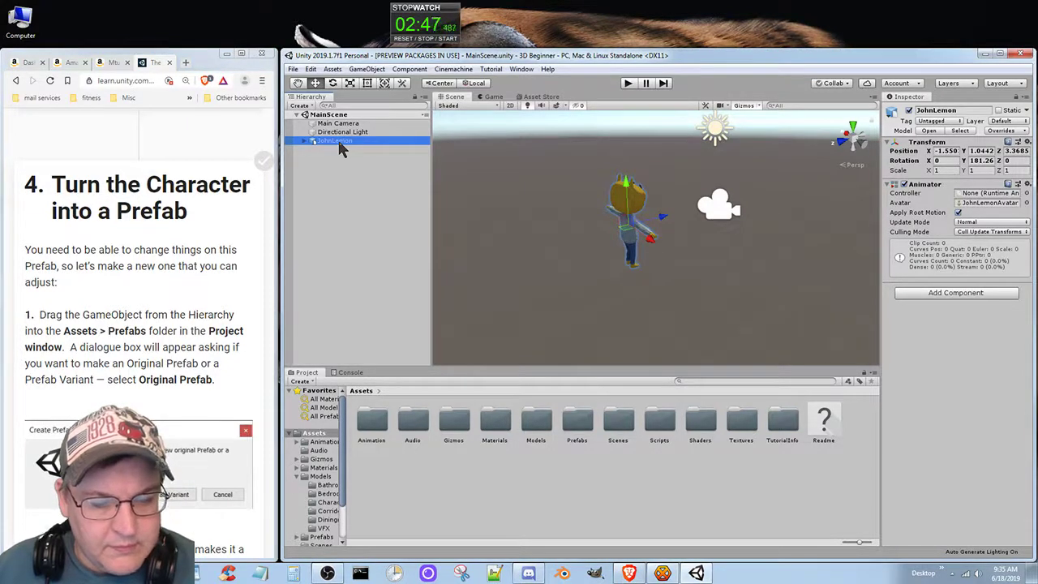
Drag JohnLemon from the Hierarchy into Assets > Prefabs as an Original Prefab
left_click_drag(338, 140, 347, 183)
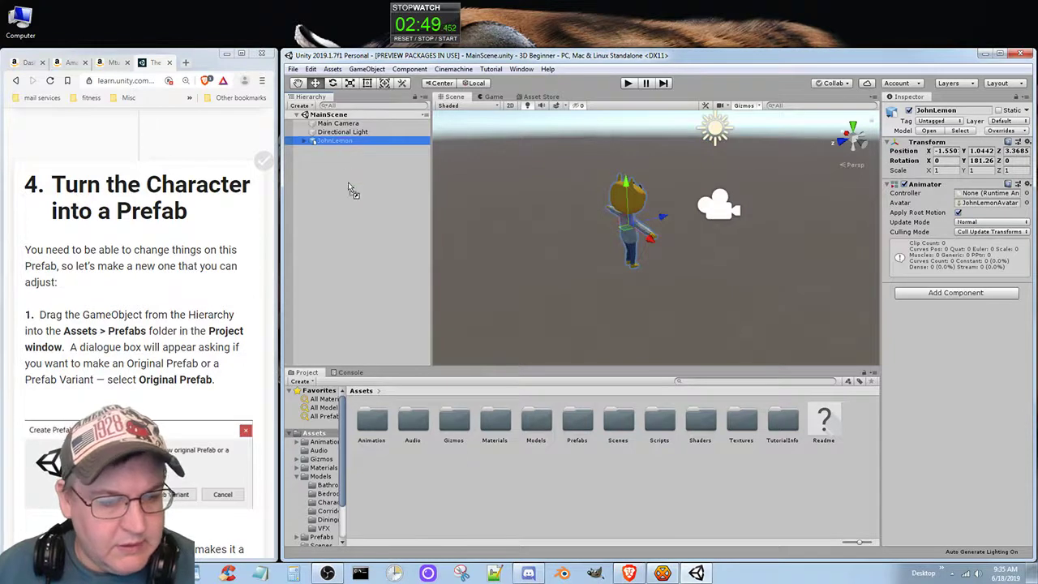
left_click_drag(438, 344, 582, 423)
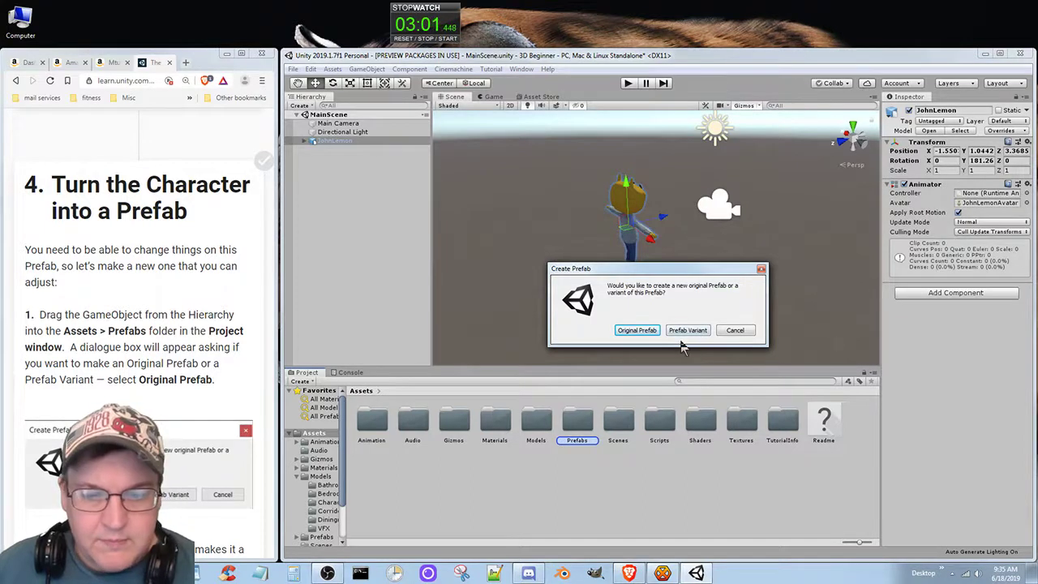
left_click(647, 334)
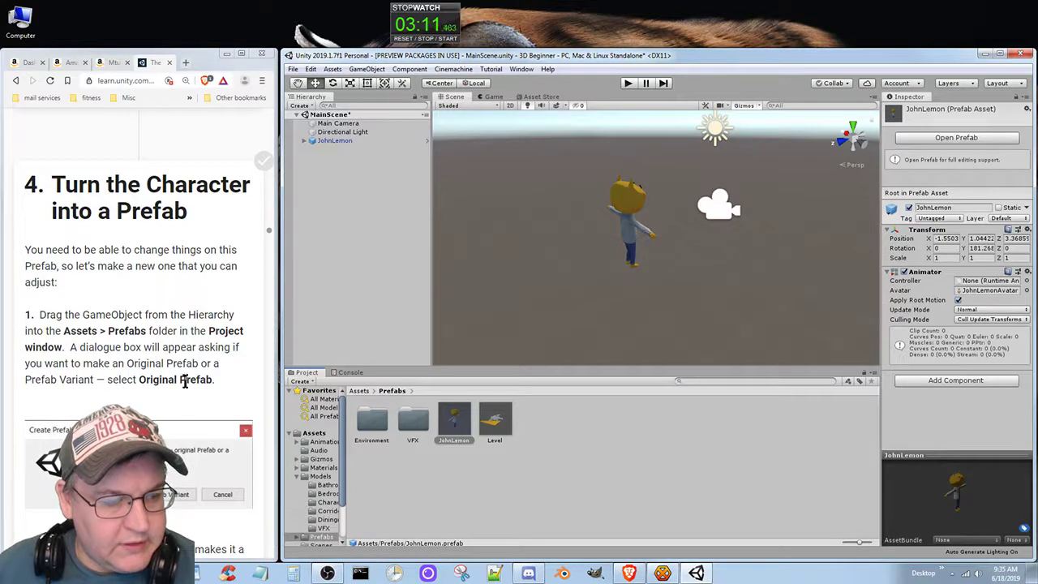
Save MainScene, now holding the JohnLemon prefab instance, with Ctrl+S
scroll(206, 390, "down", 3)
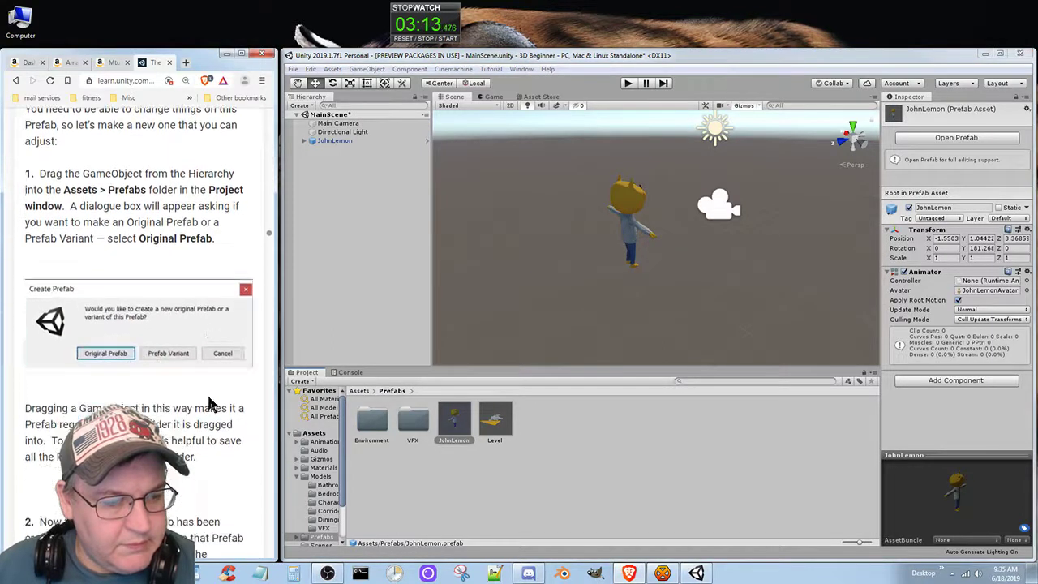
scroll(202, 411, "down", 3)
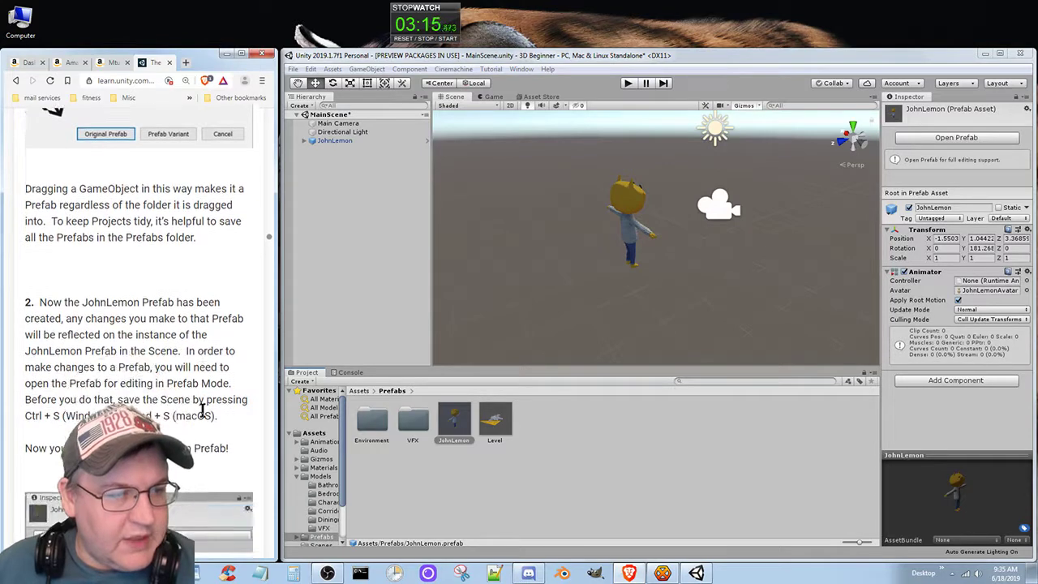
scroll(202, 411, "down", 1)
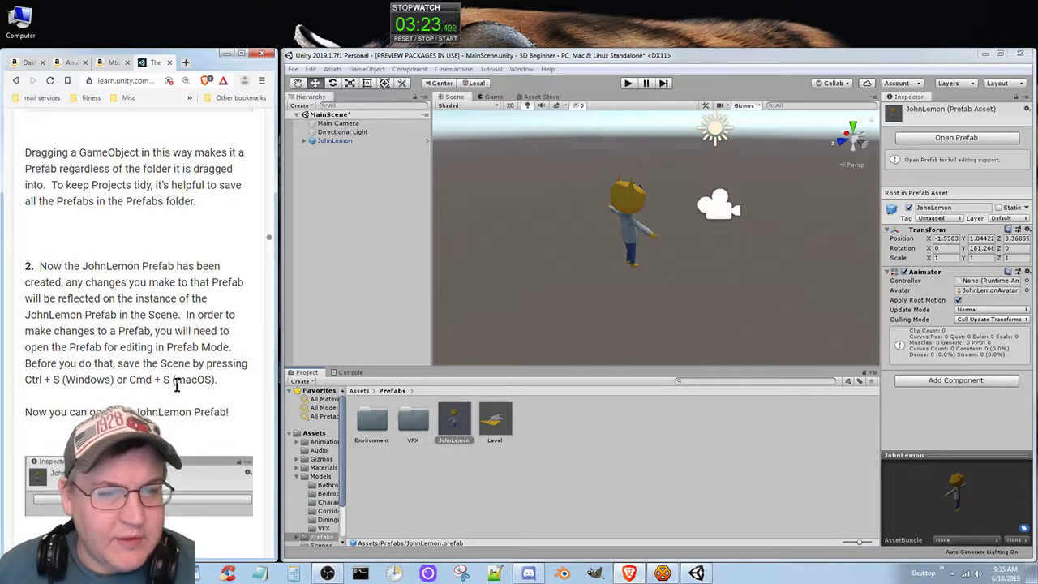
scroll(177, 377, "down", 2)
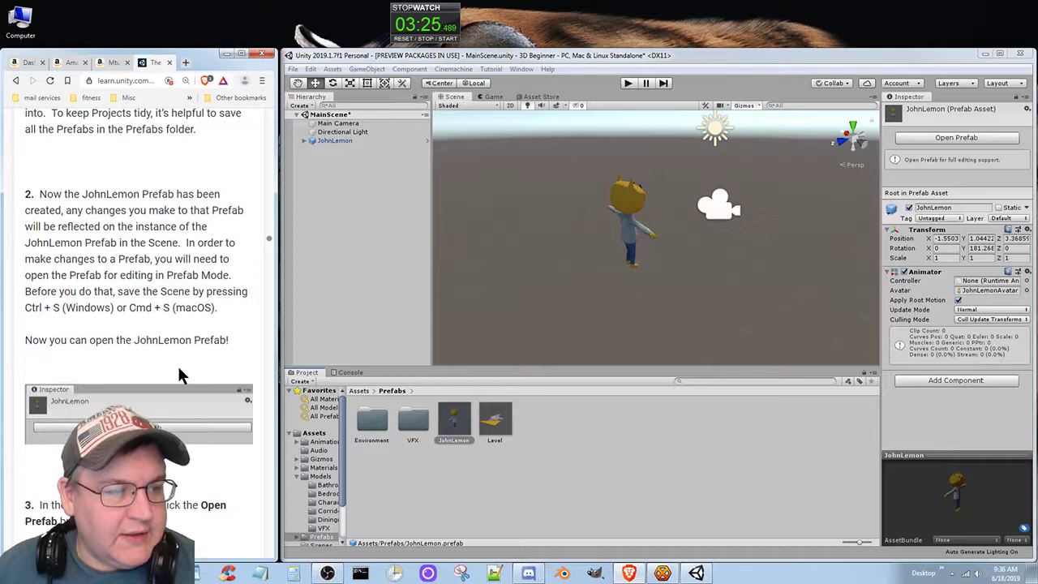
scroll(180, 375, "down", 1)
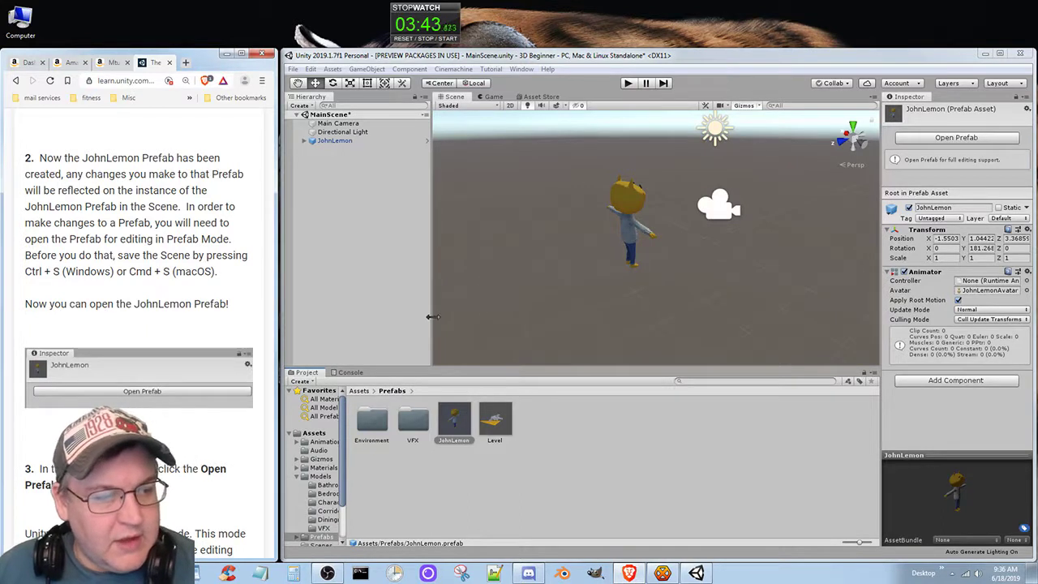
left_click(446, 53)
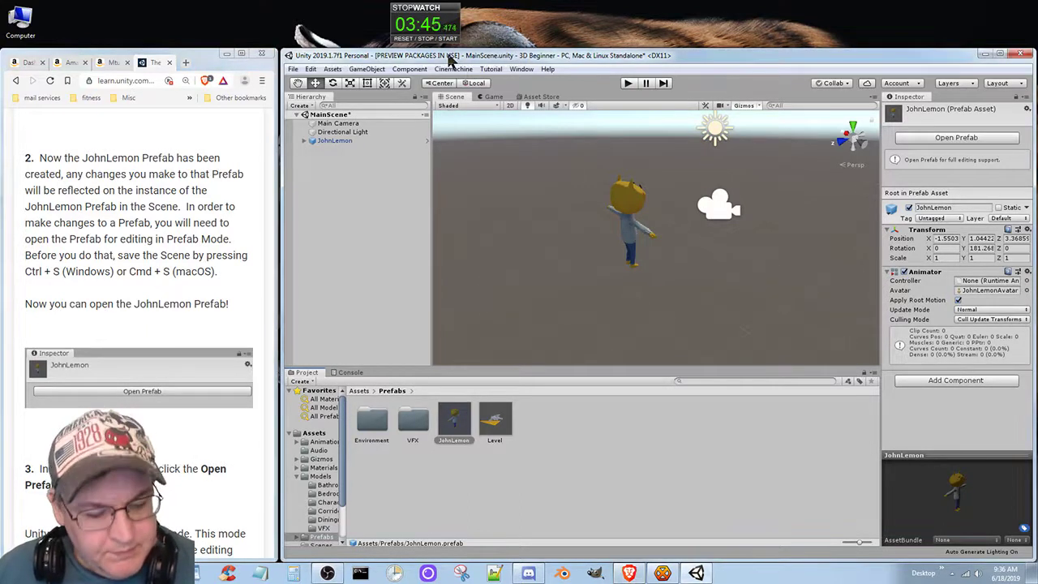
key("ctrl+s")
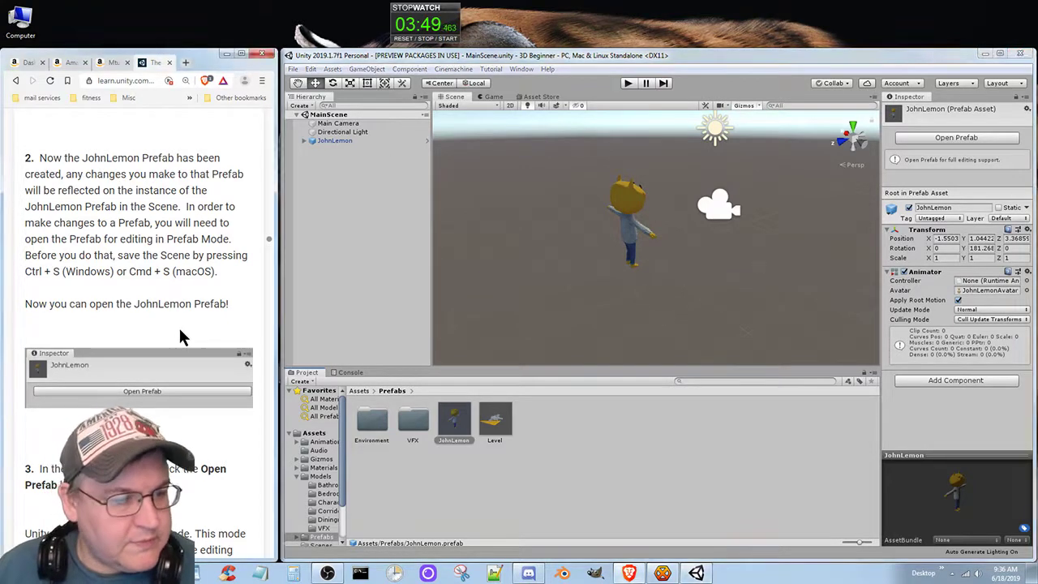
scroll(178, 328, "down", 2)
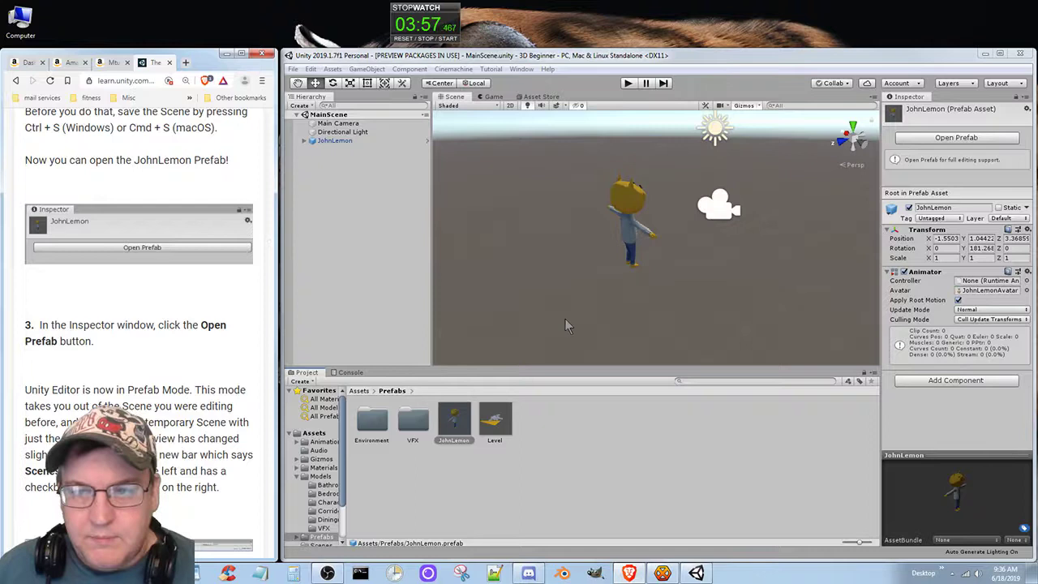
Open the JohnLemon prefab in Prefab Mode and look over its bone hierarchy
left_click(958, 138)
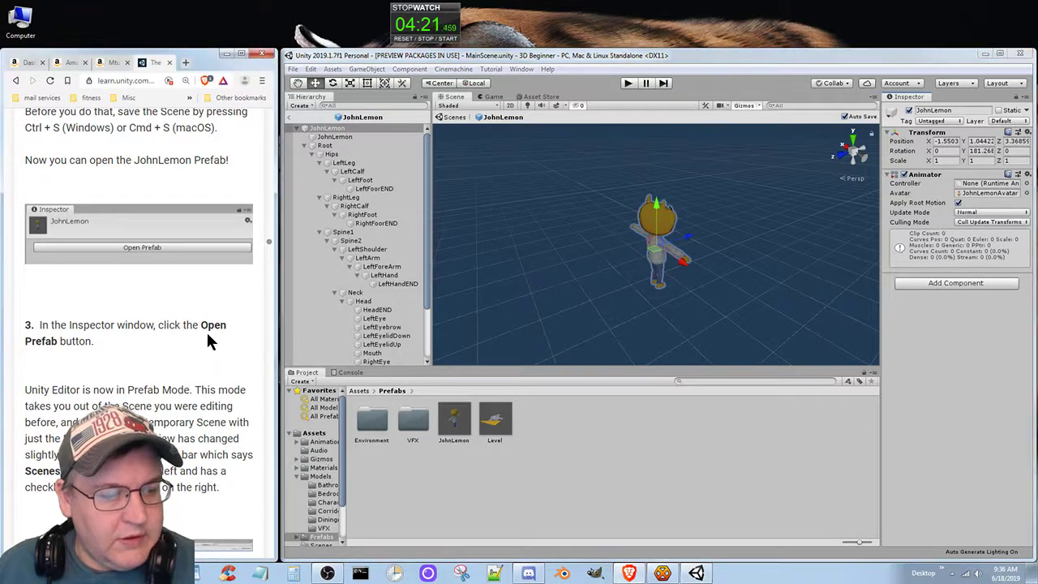
scroll(206, 333, "down", 1)
scroll(207, 334, "down", 3)
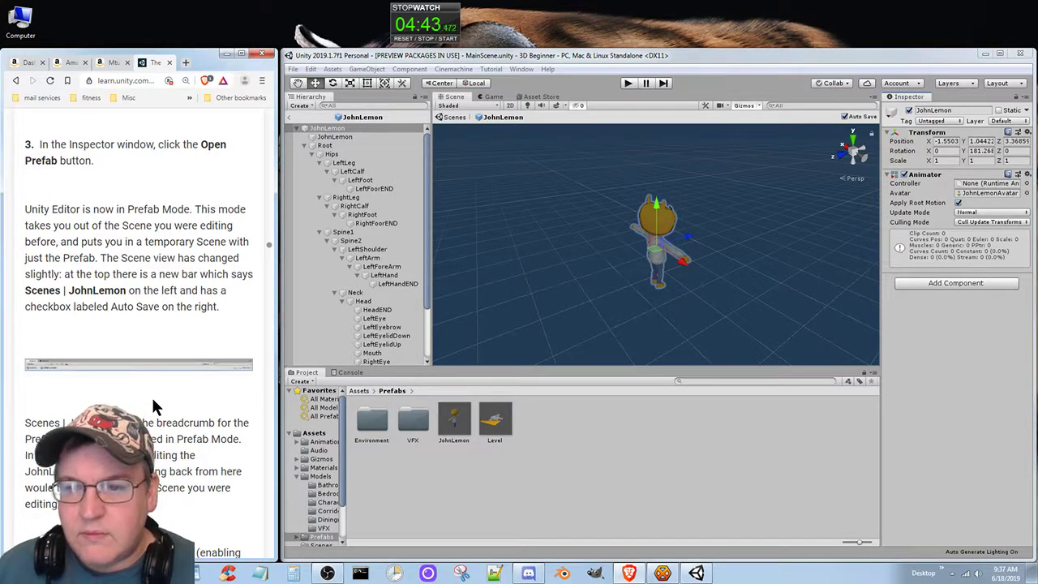
scroll(151, 395, "down", 2)
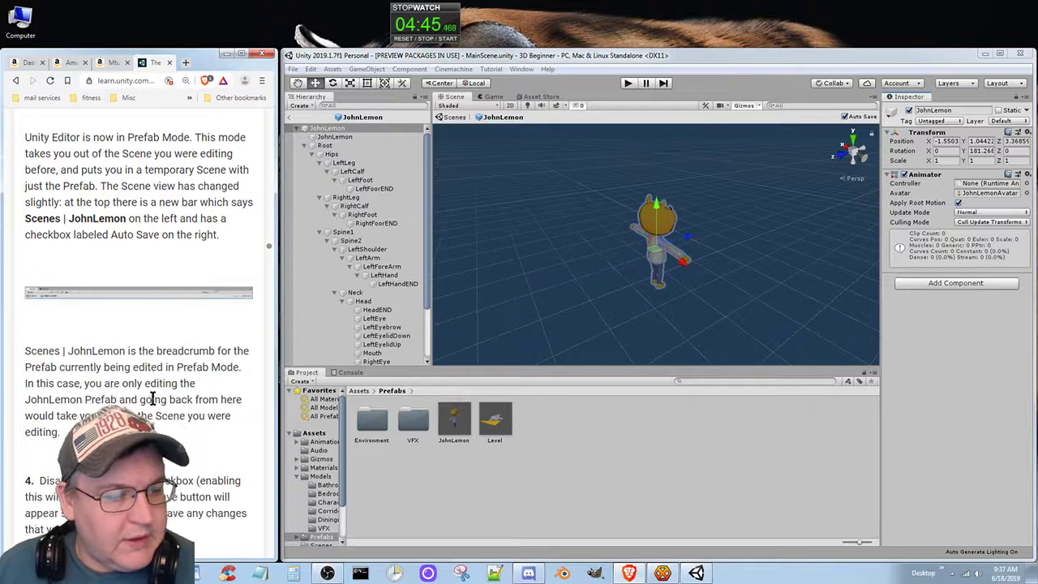
scroll(152, 397, "down", 2)
scroll(151, 394, "down", 2)
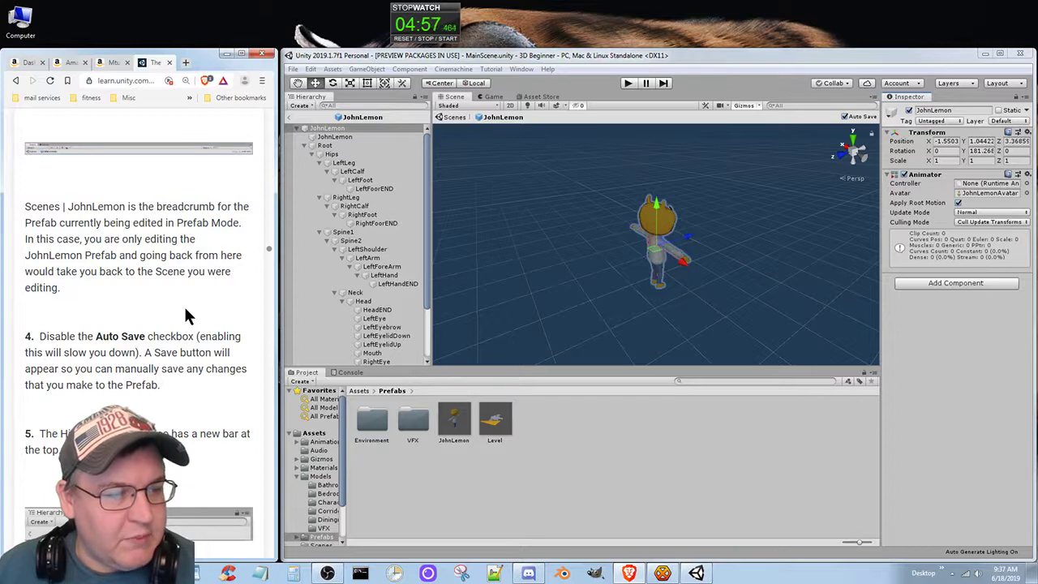
scroll(169, 316, "down", 1)
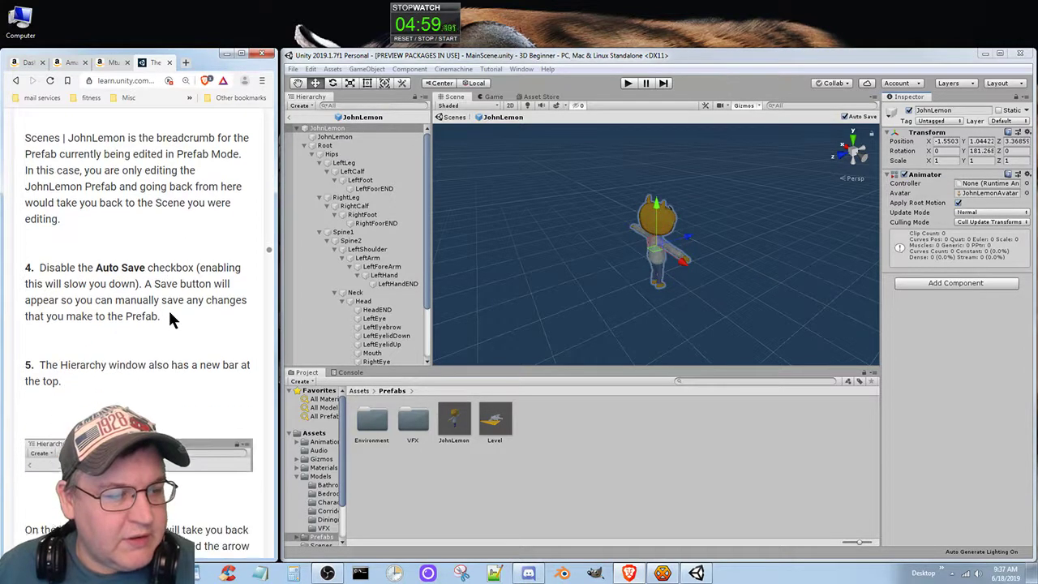
scroll(169, 318, "down", 1)
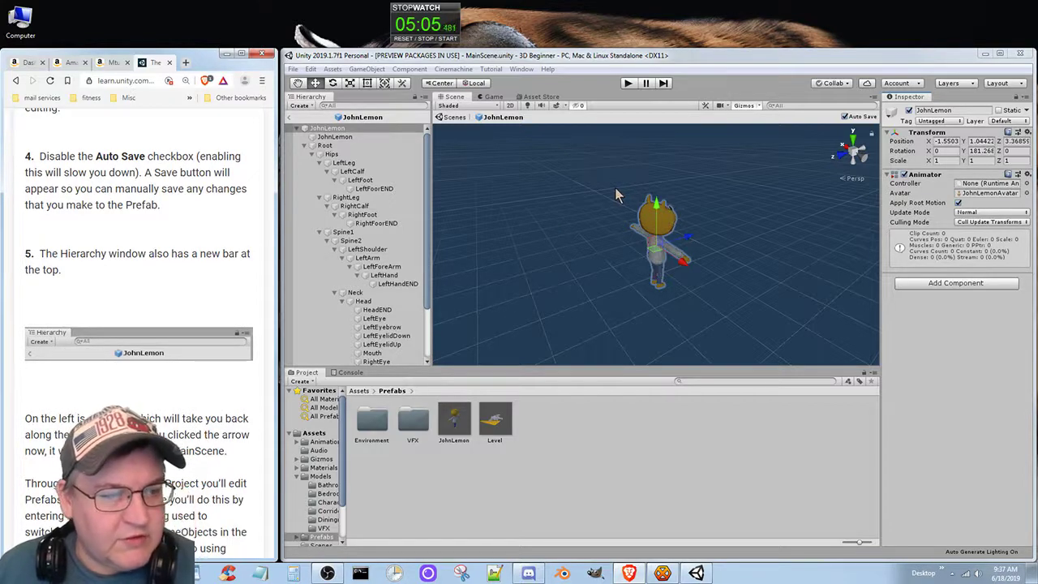
Uncheck Auto Save in the prefab bar, then read on in the tutorial
left_click(846, 117)
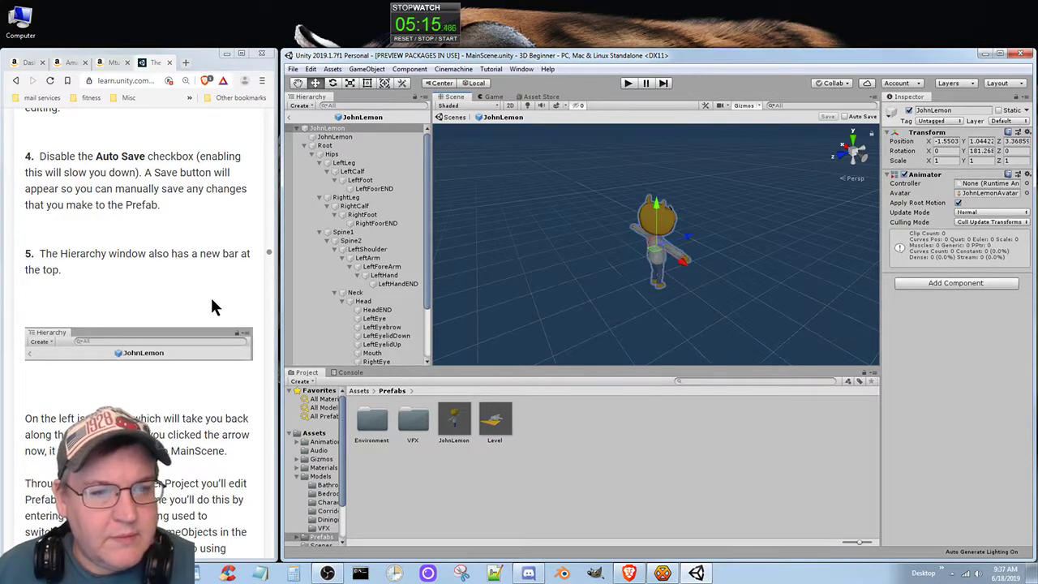
left_click(158, 391)
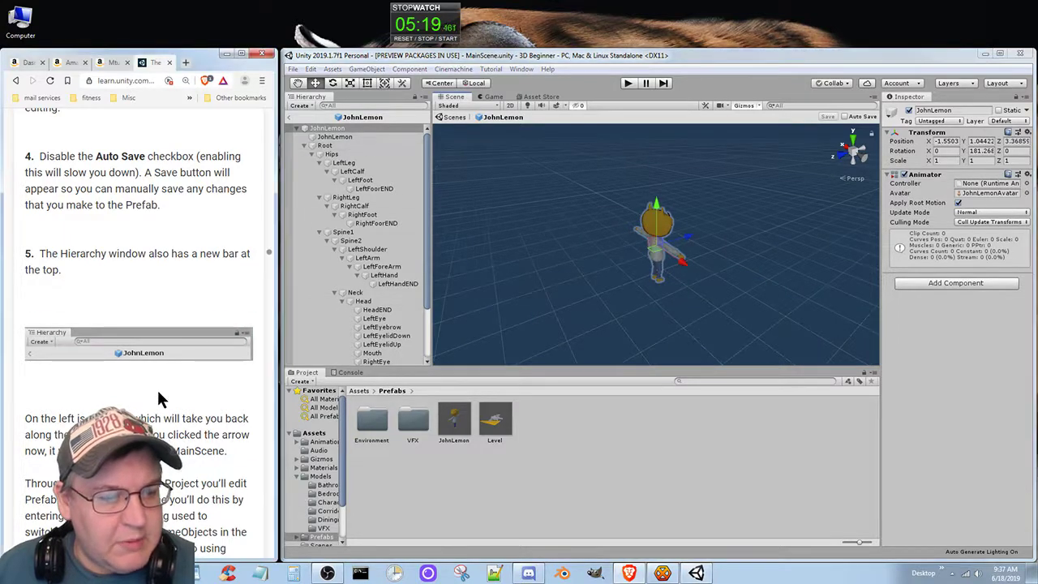
scroll(158, 397, "down", 2)
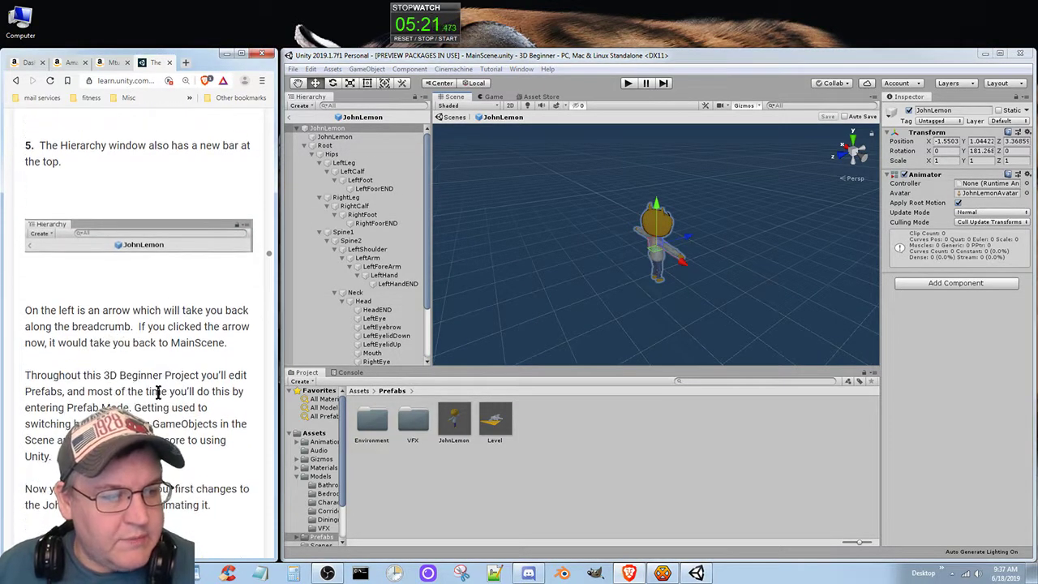
scroll(158, 398, "down", 1)
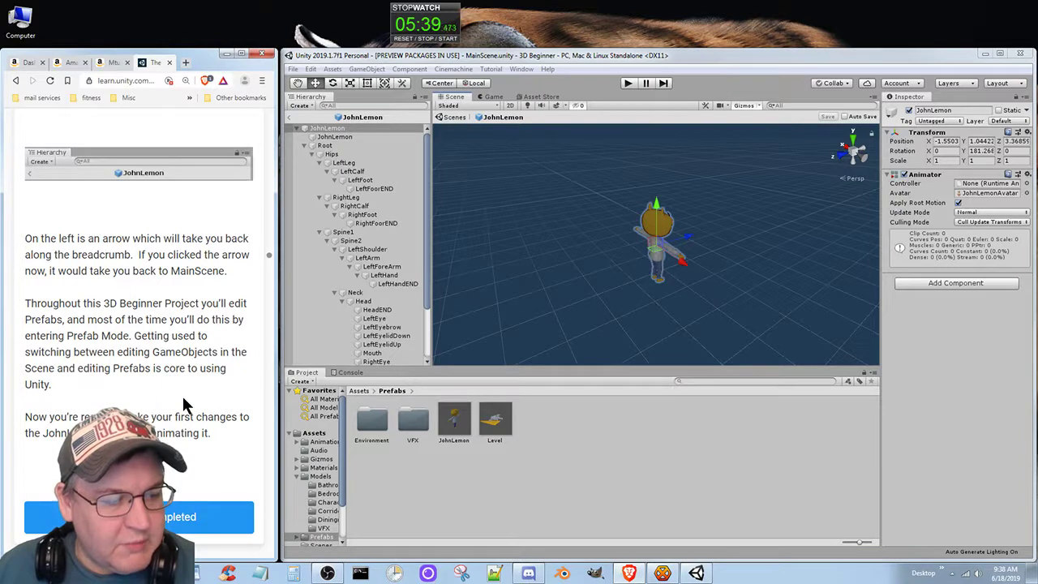
scroll(183, 399, "down", 1)
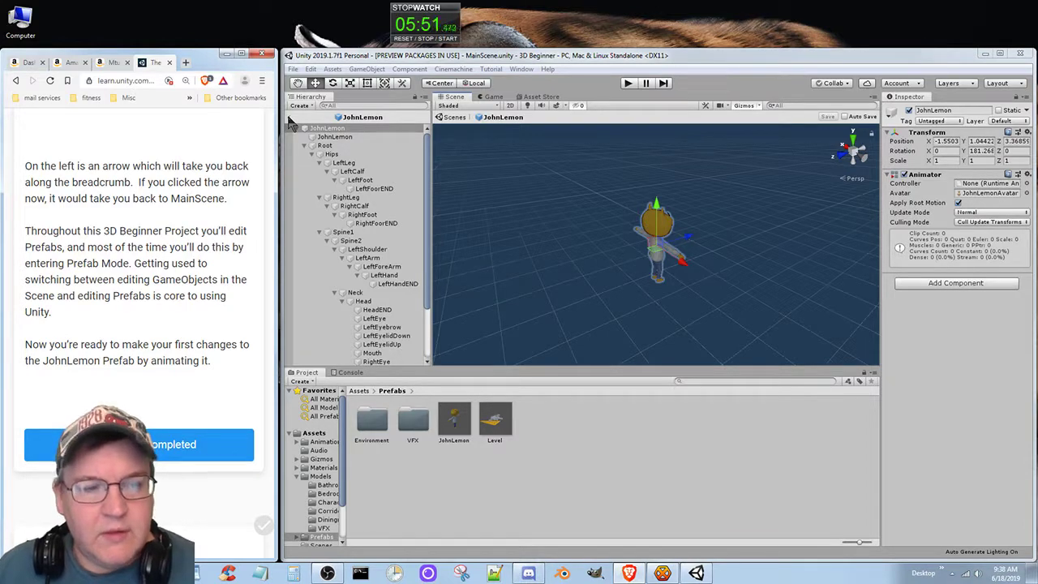
Exit Prefab Mode to MainScene and inspect JohnLemon and its mesh child
left_click(291, 118)
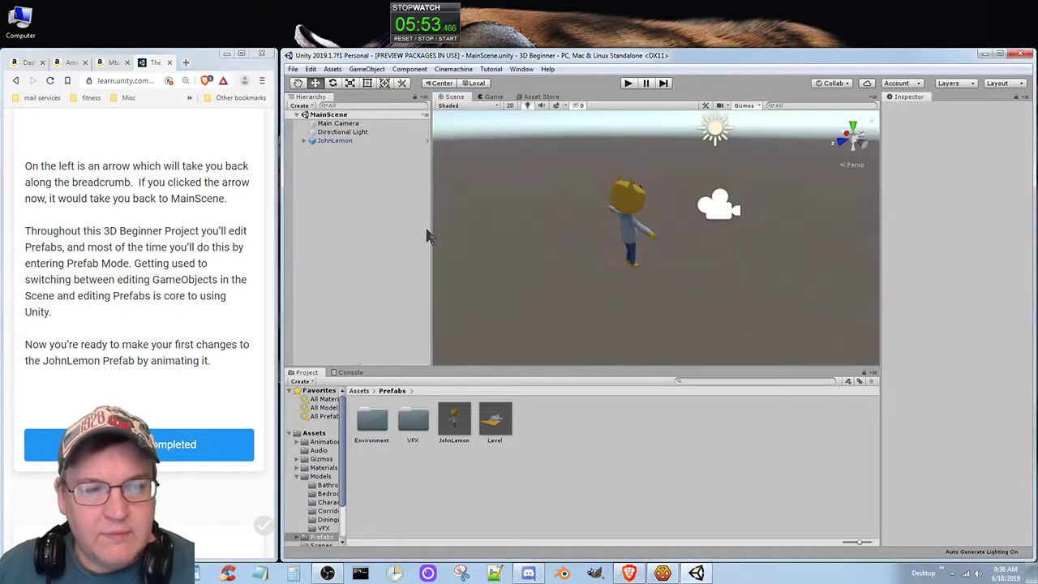
left_click(339, 141)
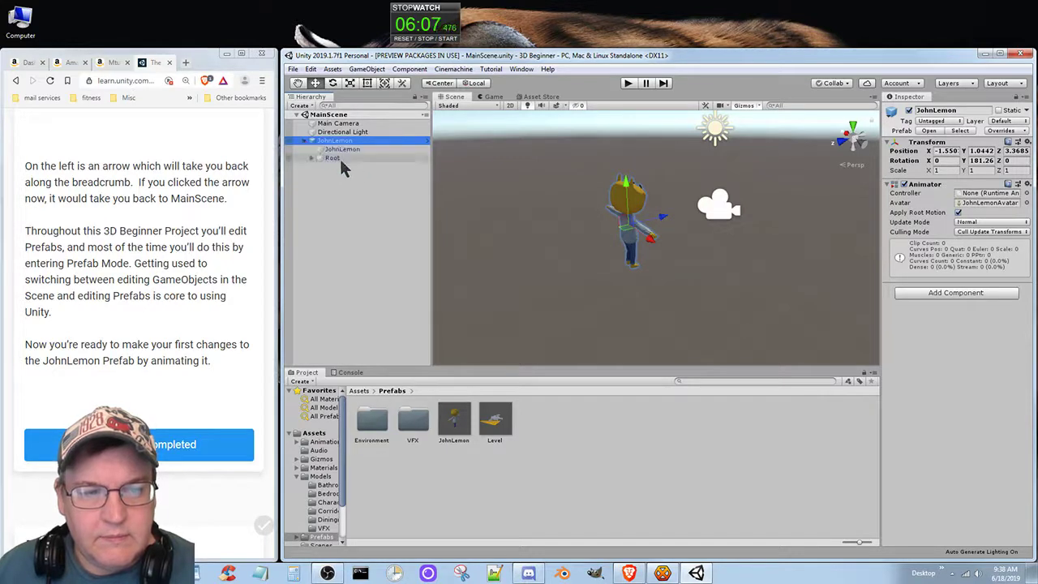
left_click(341, 150)
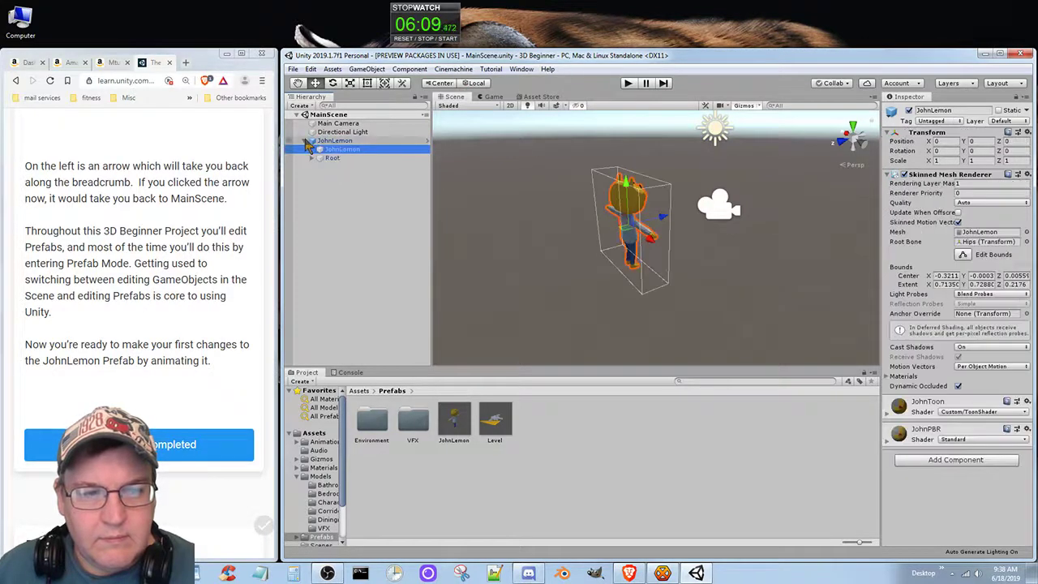
left_click(308, 141)
left_click(330, 139)
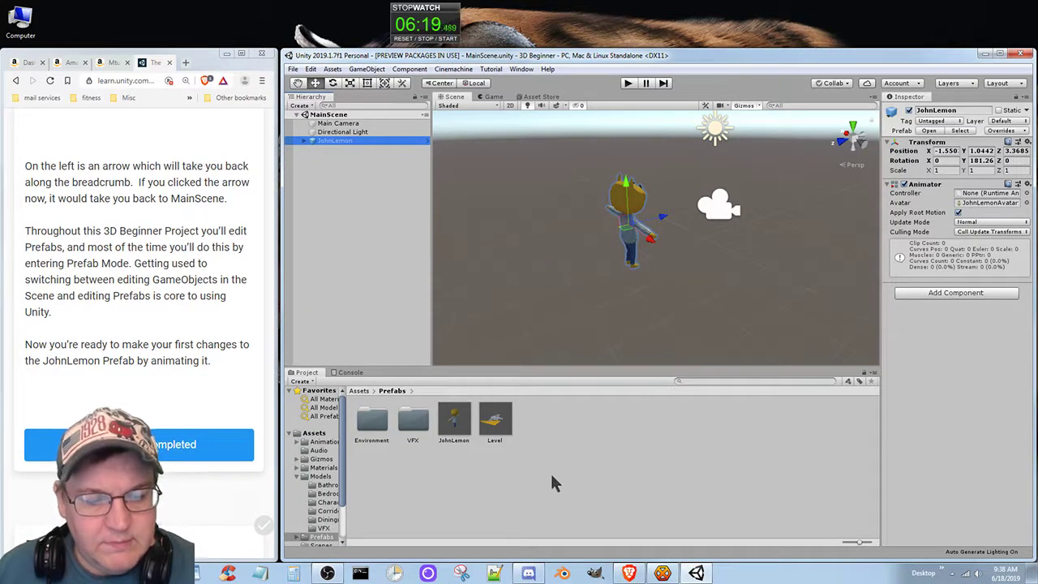
Inspect the JohnLemon and Level prefab assets in the Project window
left_click(454, 421)
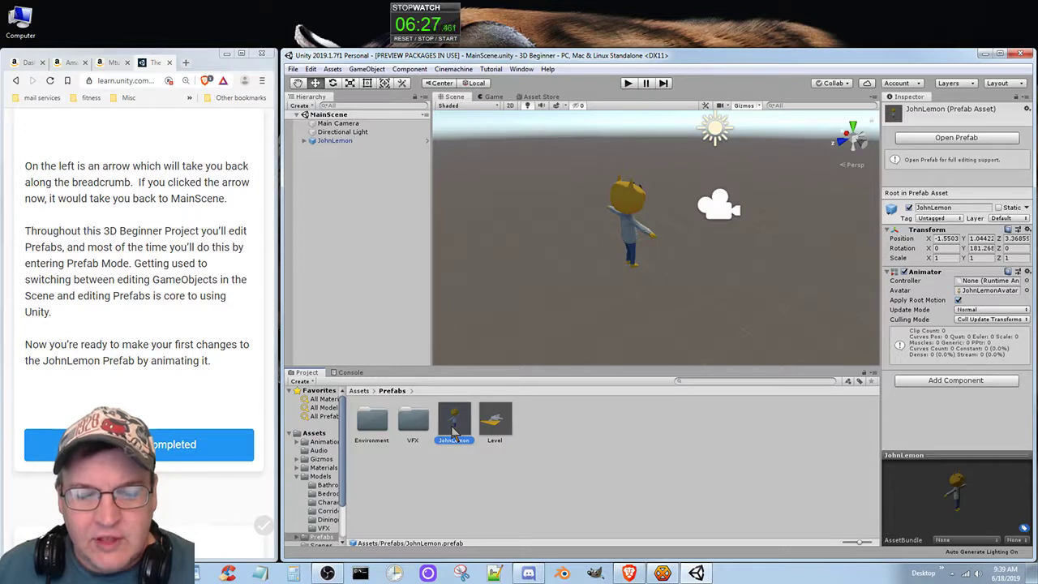
left_click(496, 423)
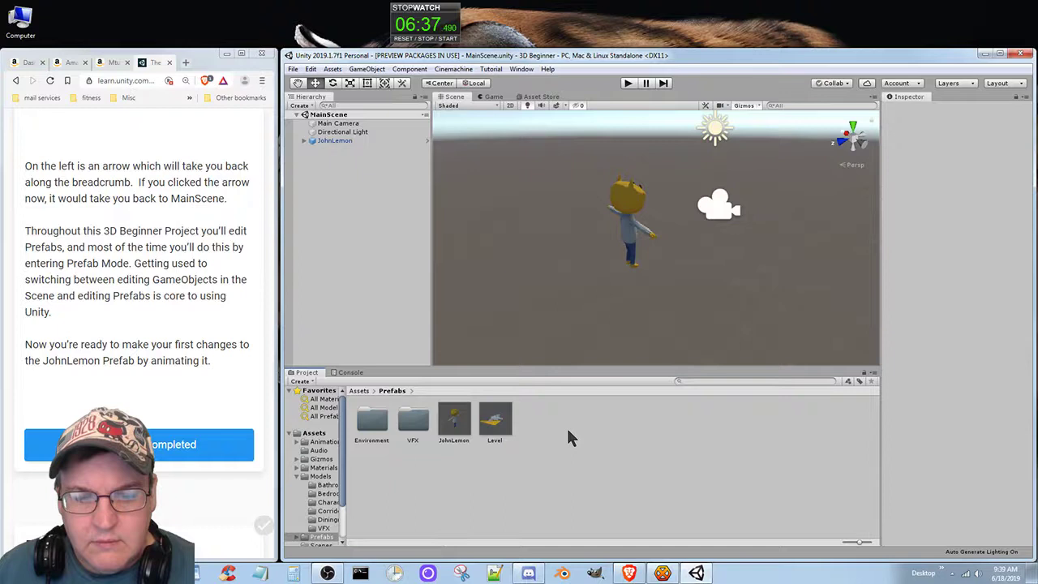
left_click(508, 432)
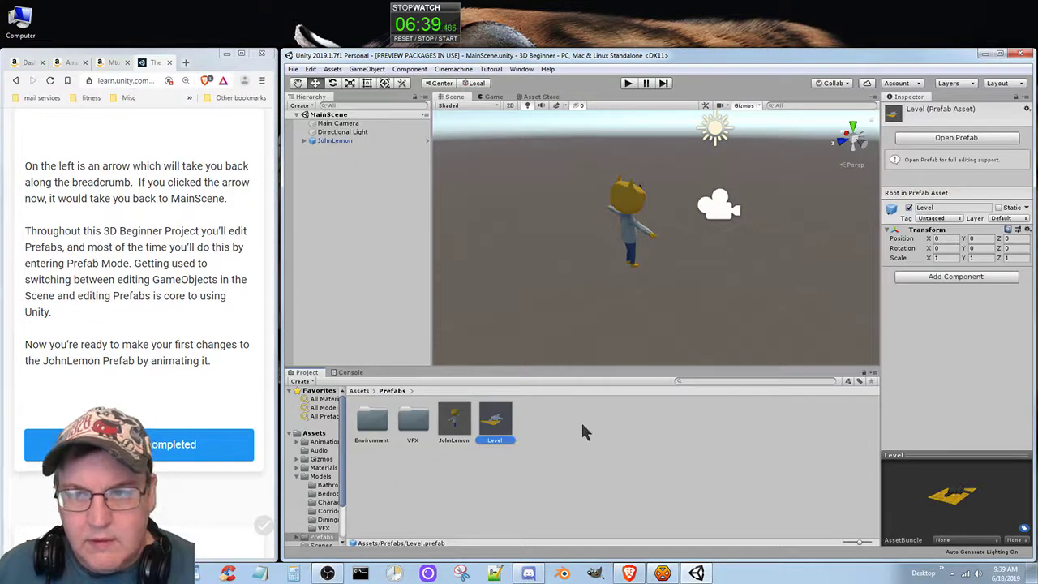
Reopen the JohnLemon prefab via Open Prefab and mark the tutorial step completed
left_click(451, 422)
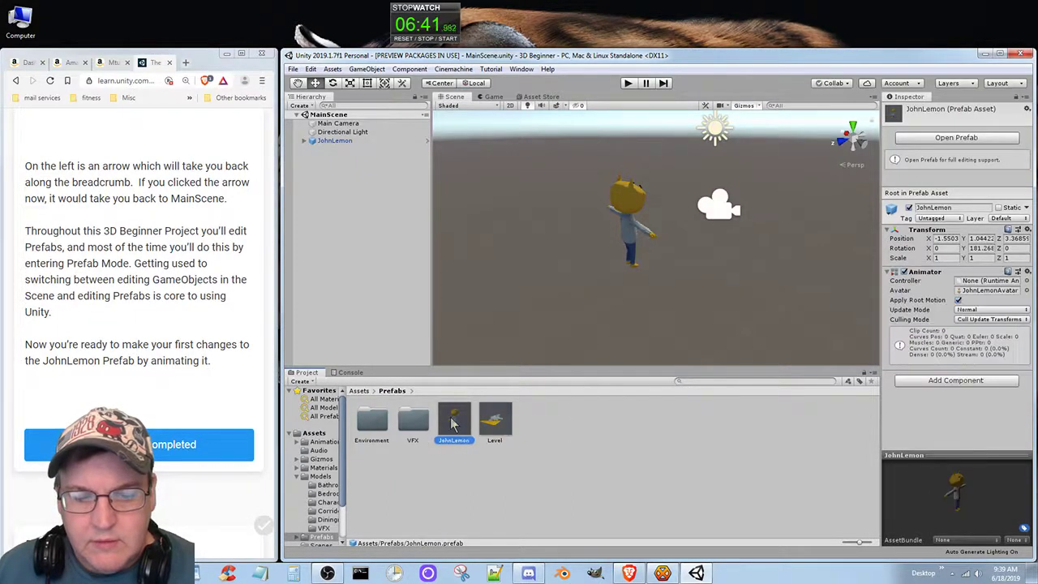
left_click(914, 140)
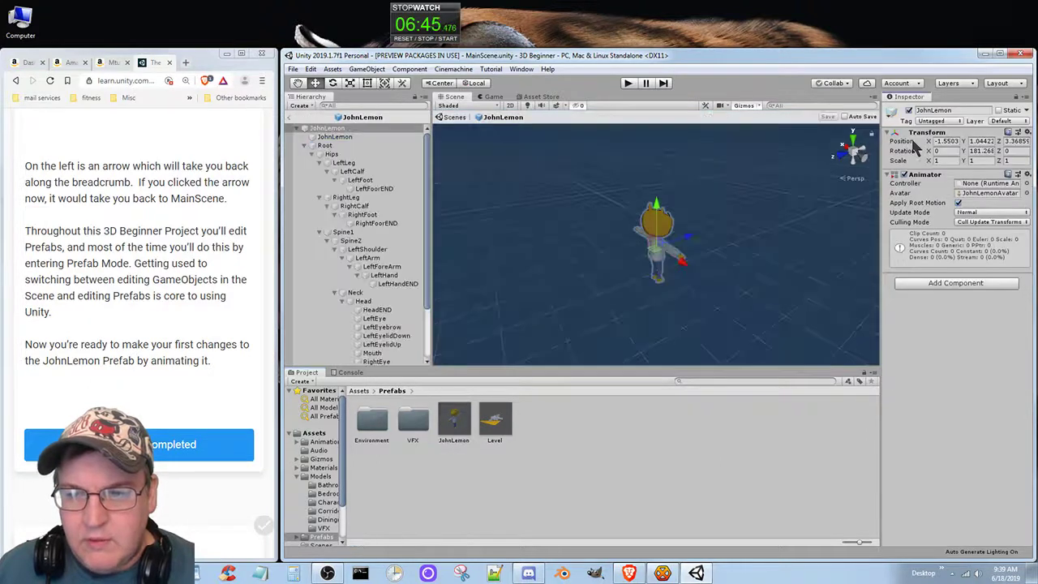
left_click(162, 445)
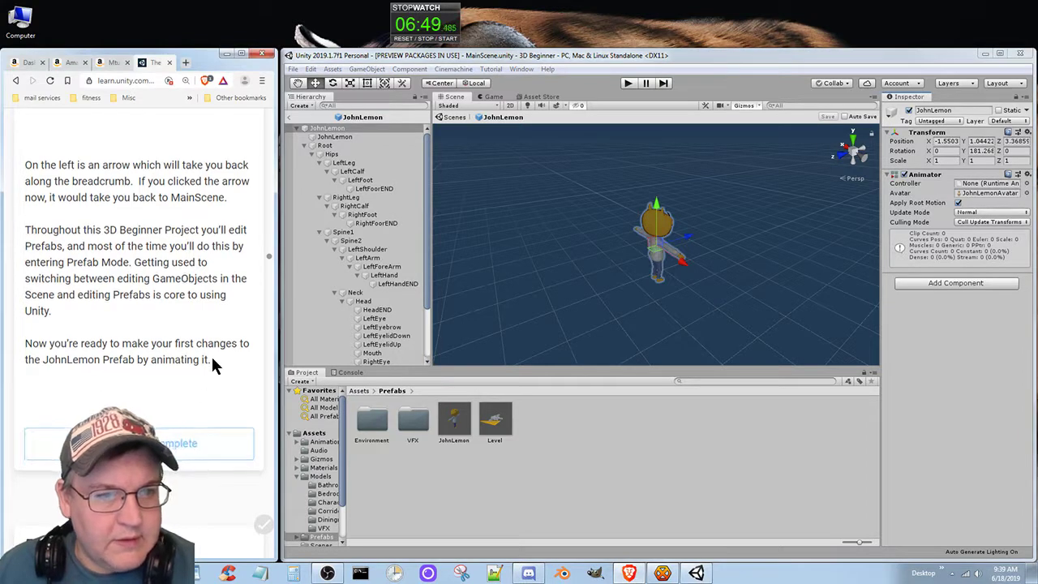
scroll(213, 364, "down", 2)
scroll(212, 364, "down", 2)
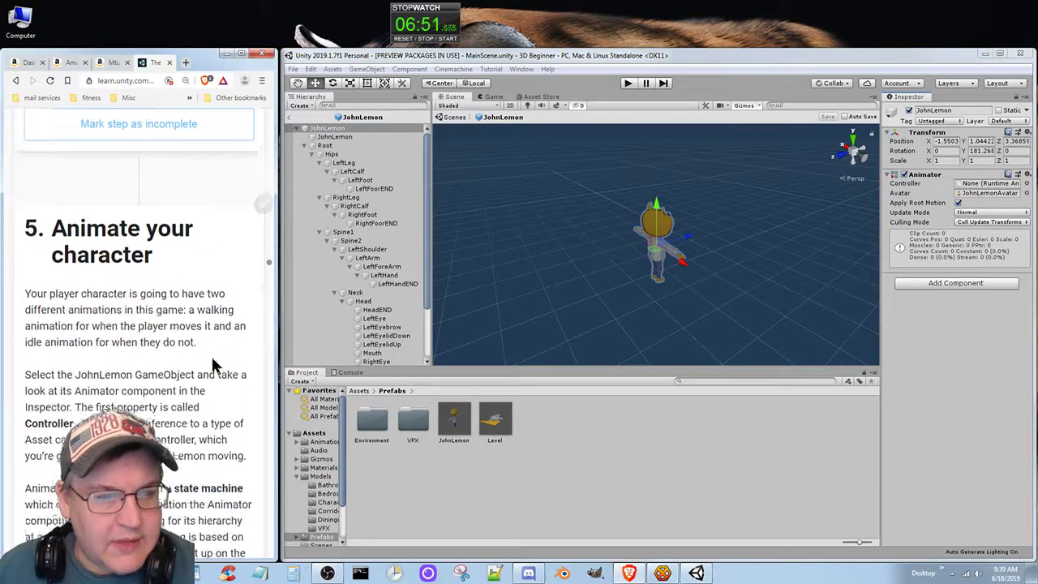
scroll(211, 354, "up", 1)
scroll(212, 358, "down", 2)
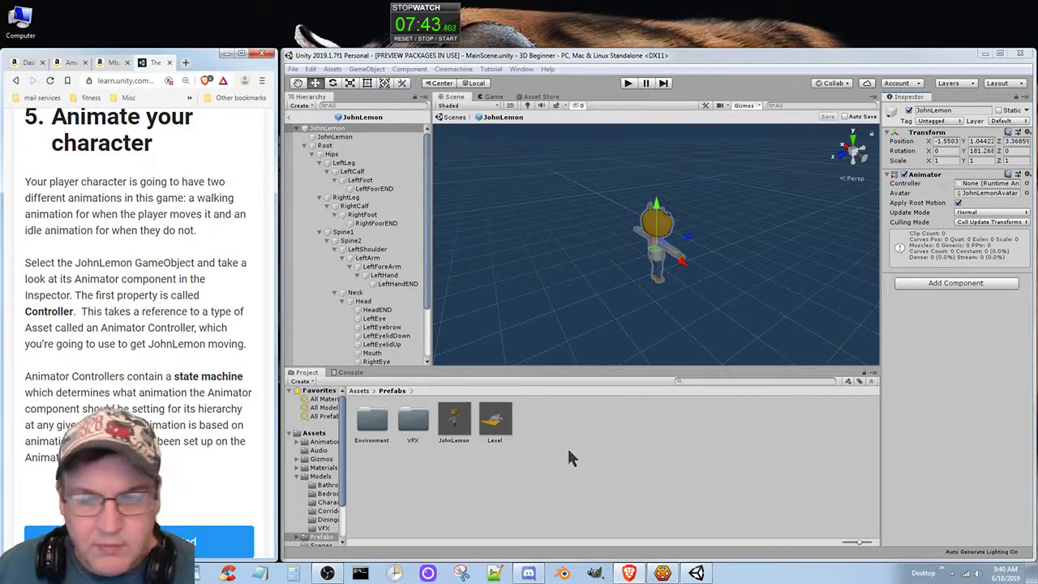
left_click(991, 184)
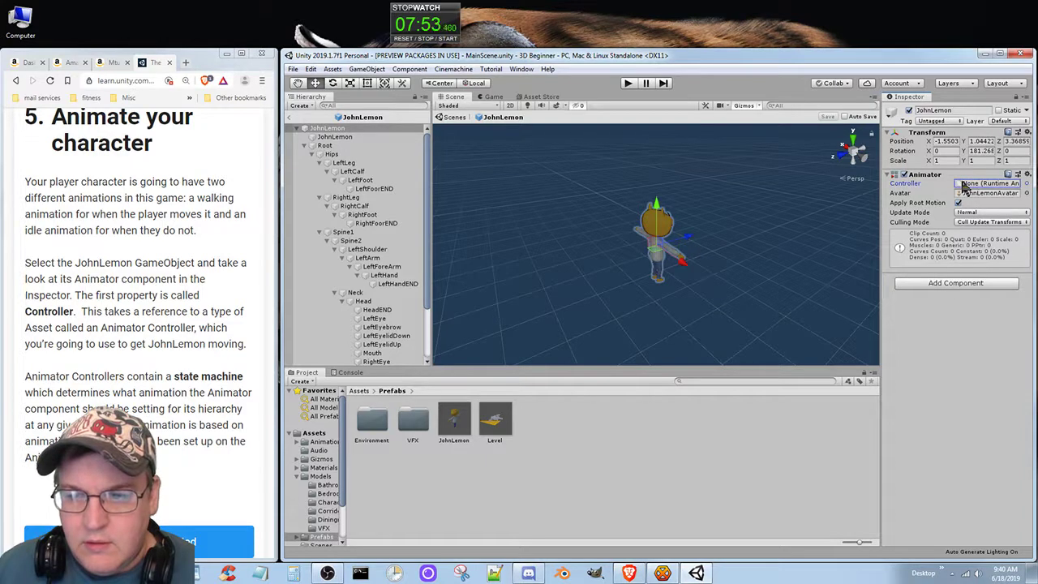
left_click(1025, 184)
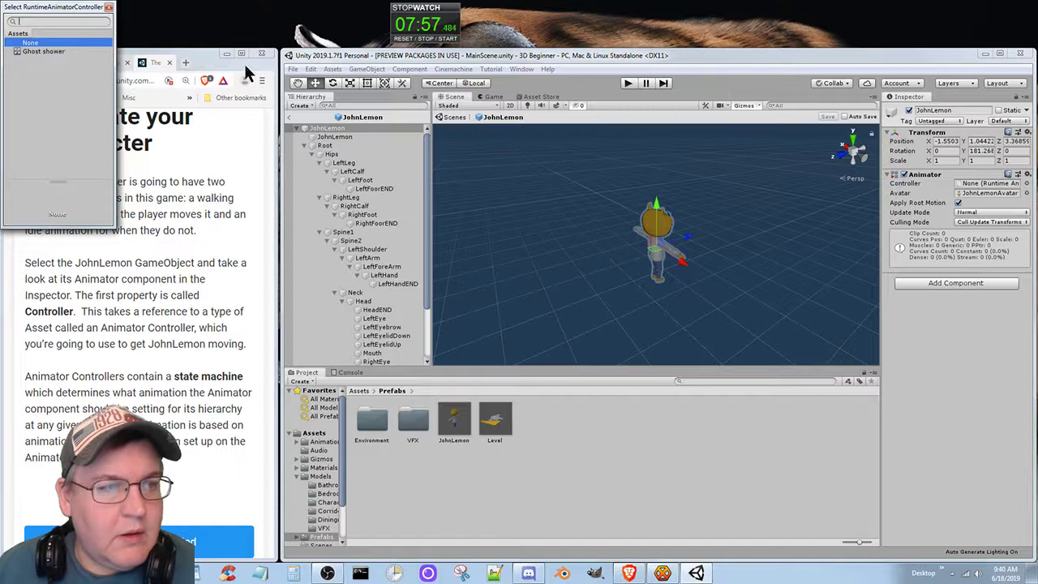
left_click(109, 7)
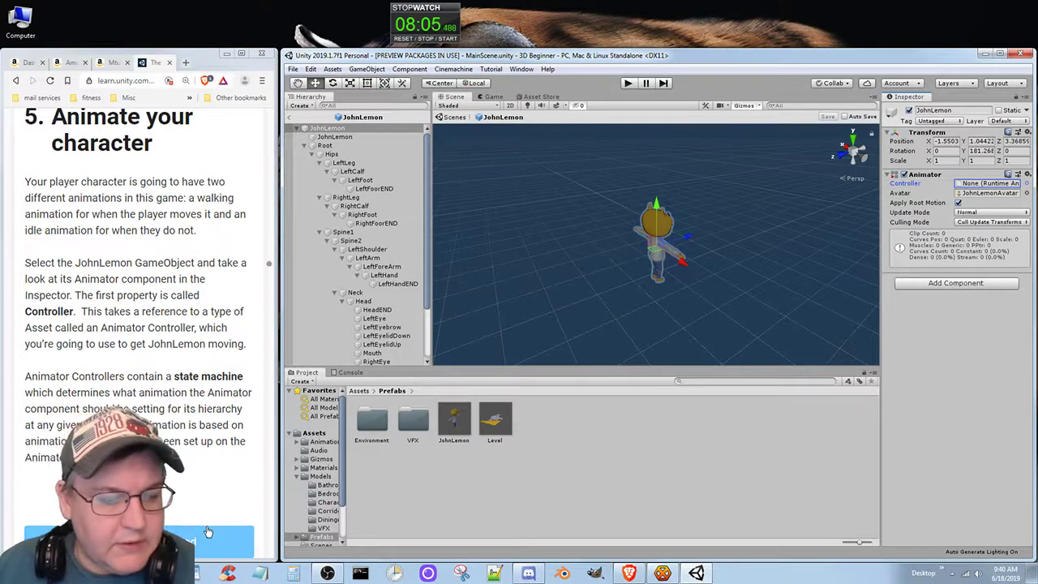
scroll(195, 394, "down", 1)
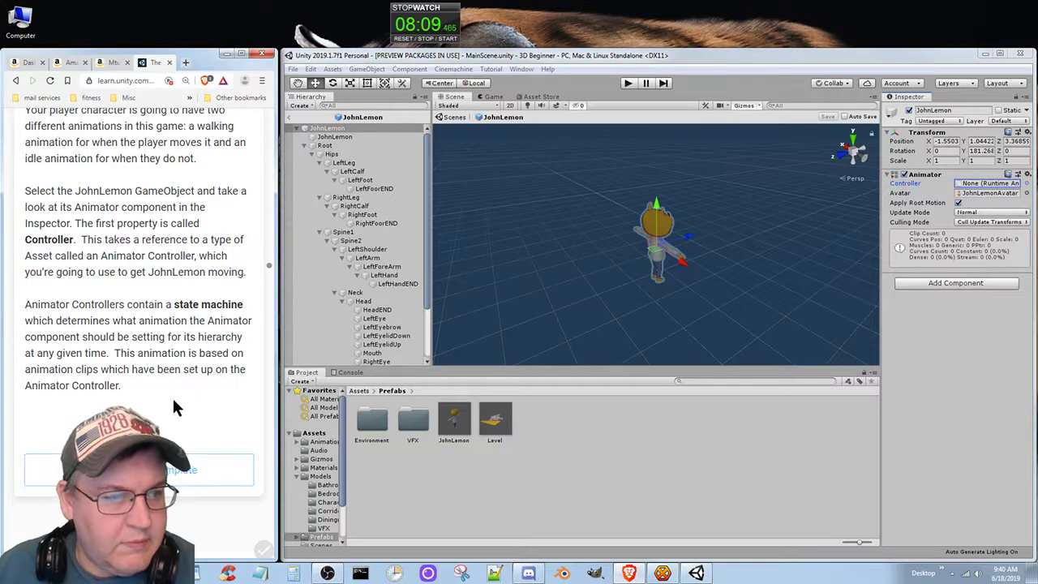
scroll(174, 402, "down", 1)
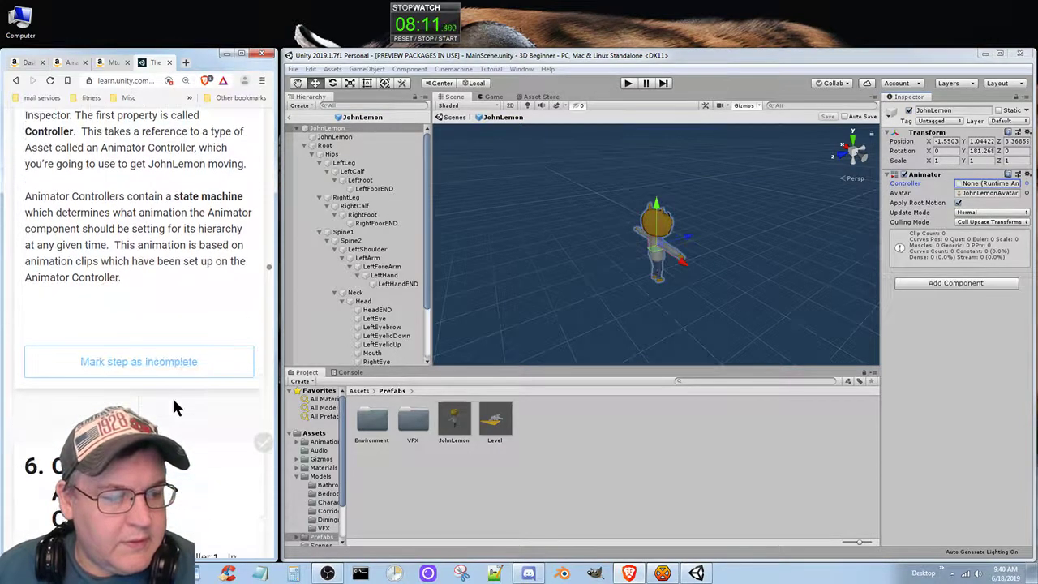
scroll(172, 395, "down", 3)
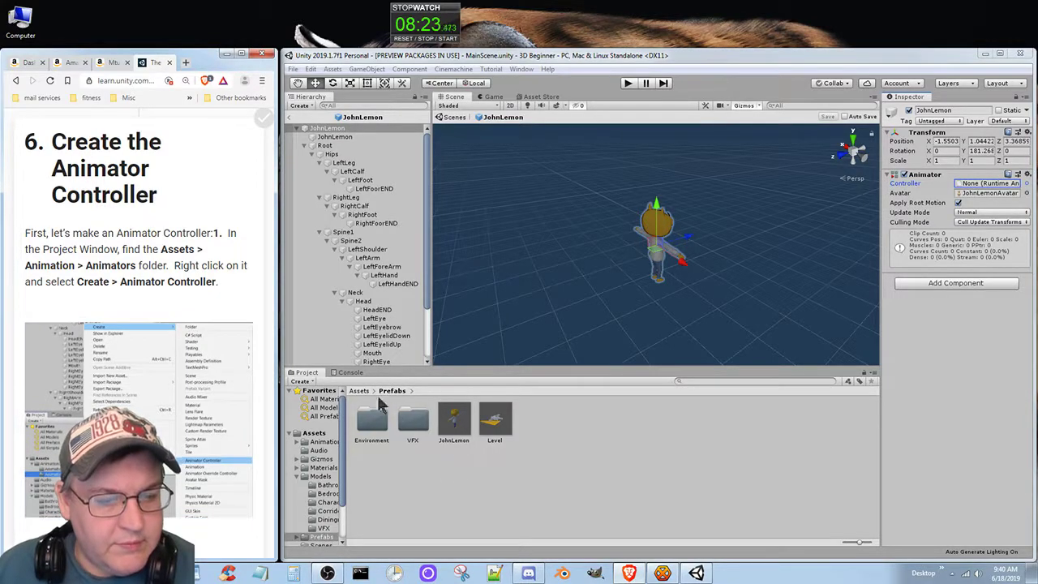
In Assets > Animation > Animators, create an Animator Controller with the default name
left_click(359, 391)
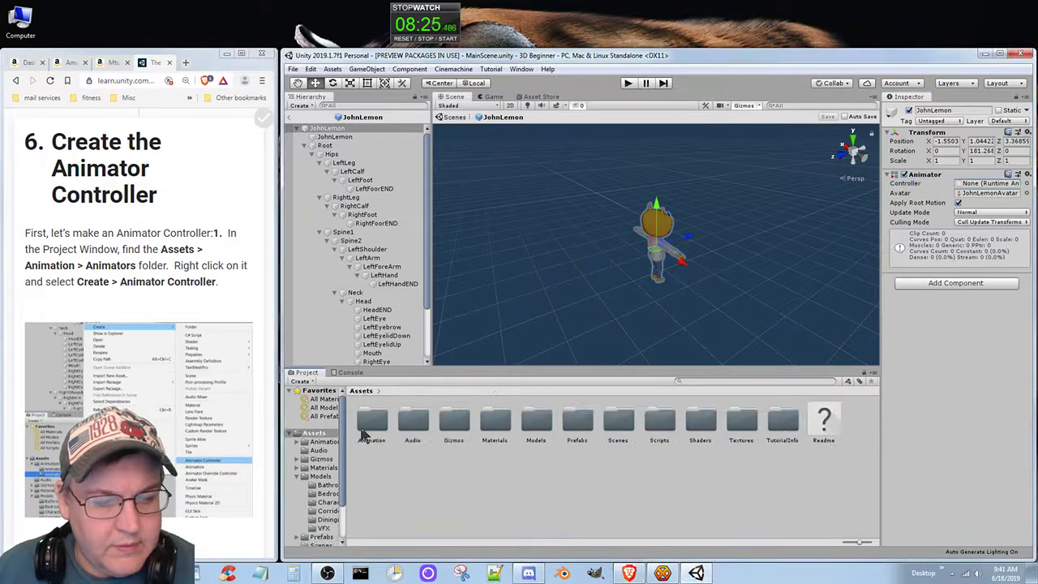
double_click(369, 422)
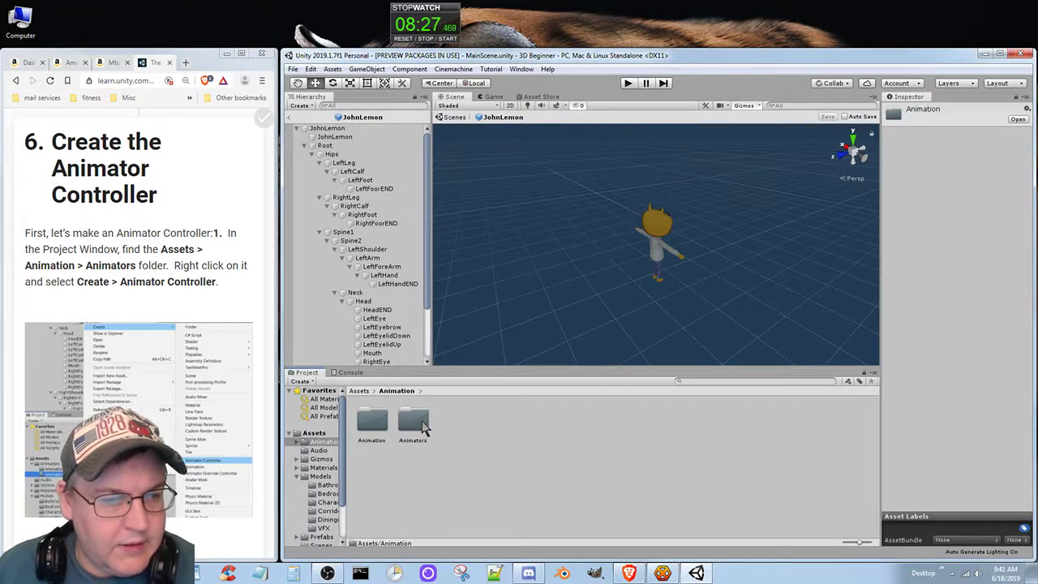
double_click(415, 422)
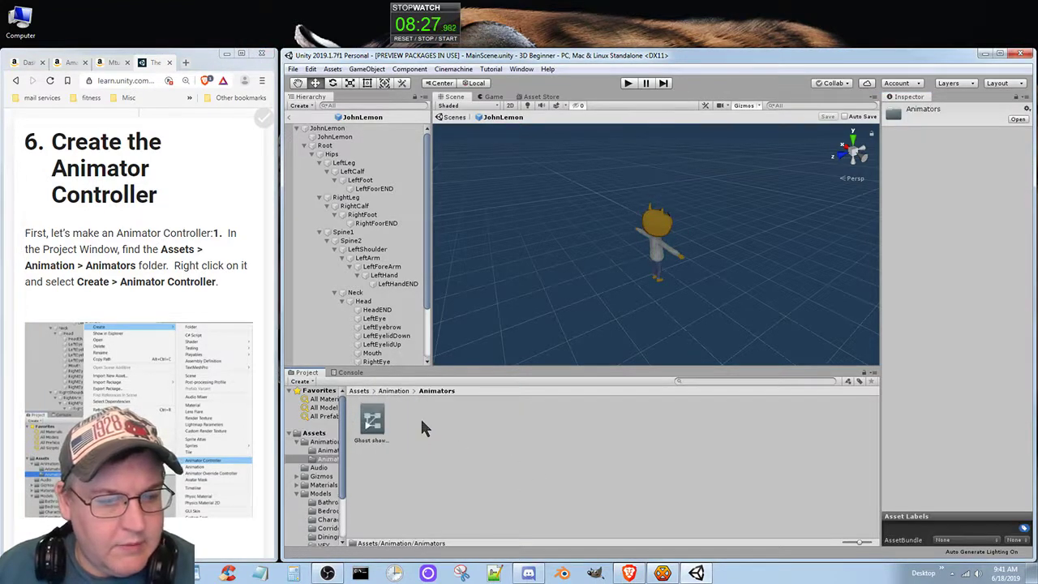
right_click(375, 430)
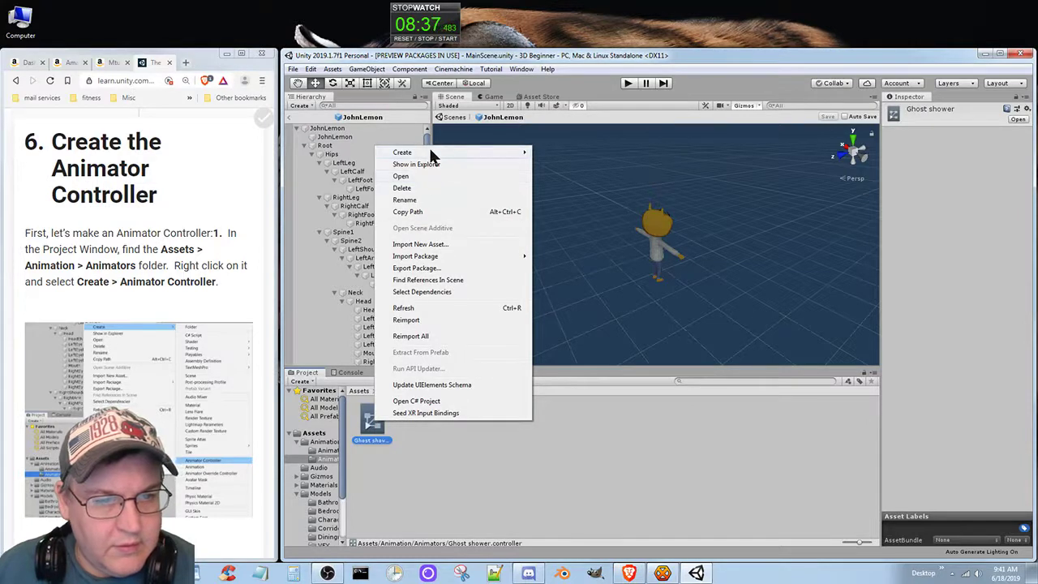
mouse_move(429, 151)
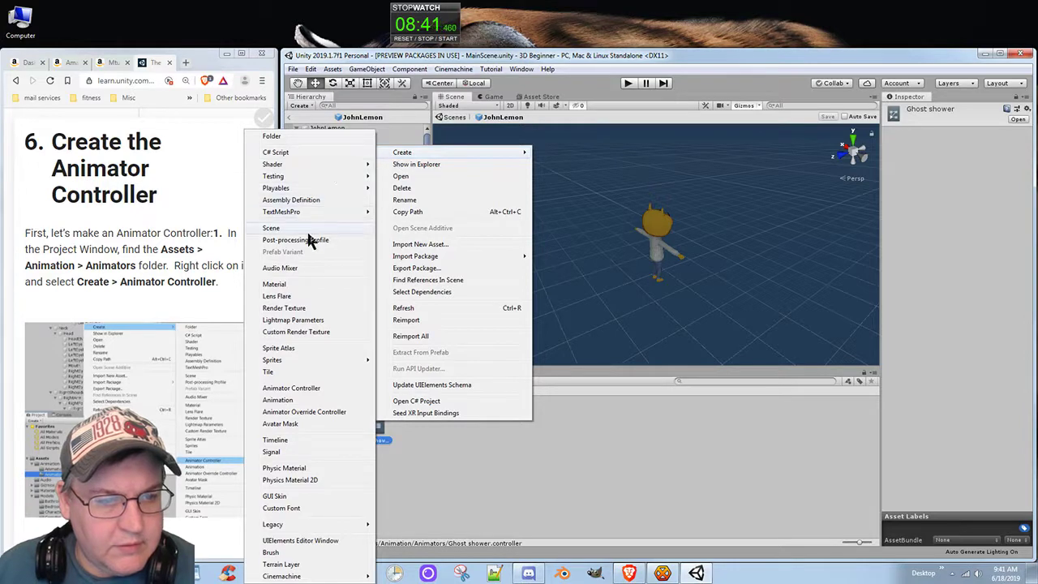
left_click(298, 387)
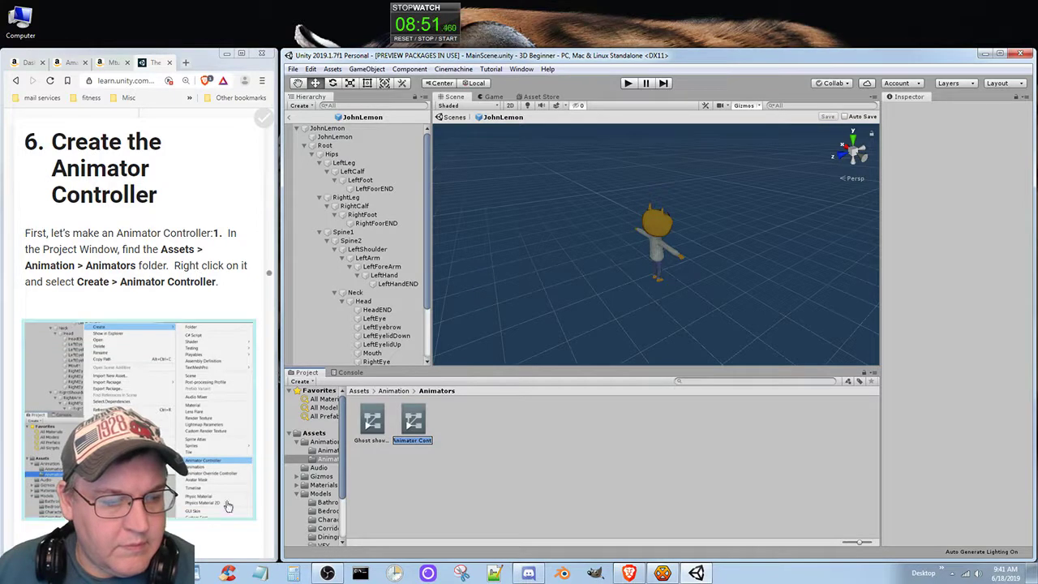
left_click(227, 308)
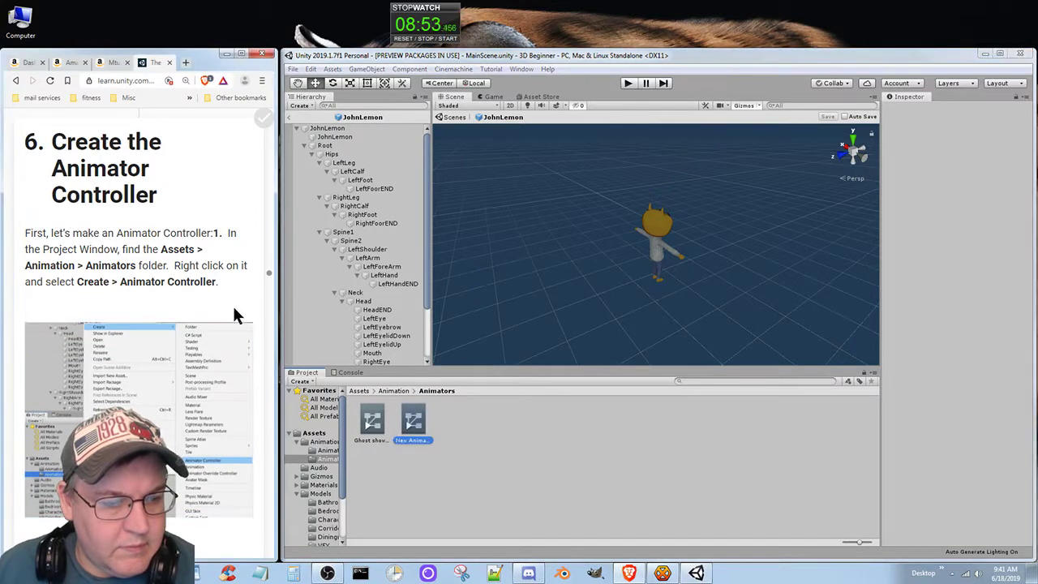
Bring up the new controller's context menu, then dismiss it without changes
scroll(239, 321, "down", 1)
scroll(238, 326, "down", 5)
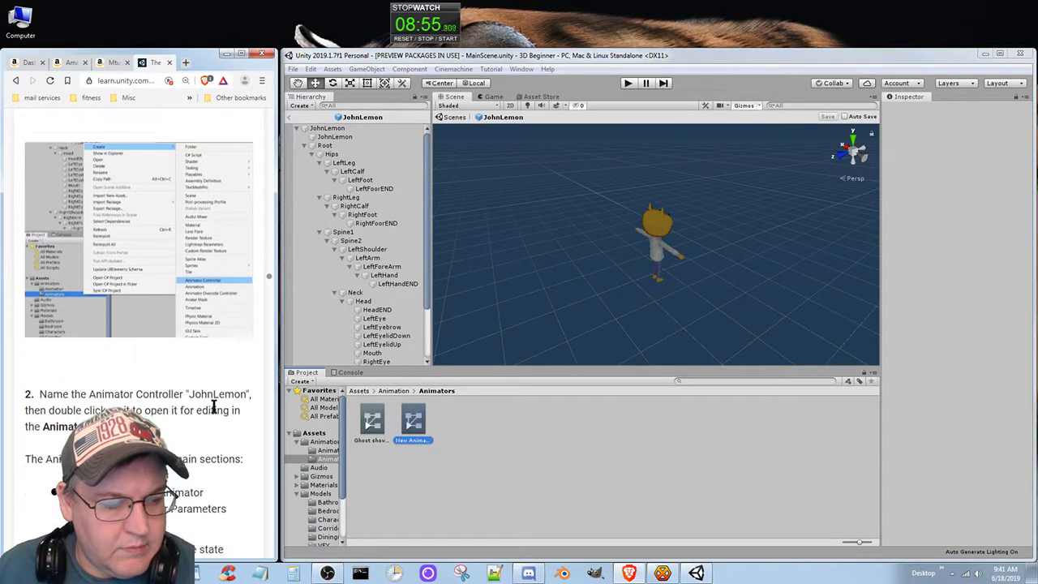
scroll(215, 414, "down", 1)
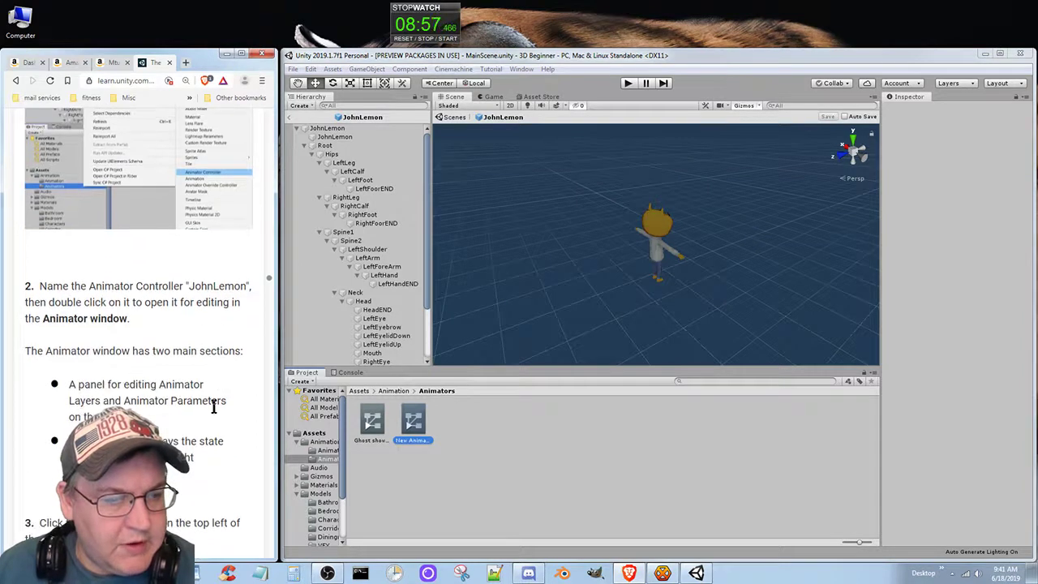
right_click(410, 440)
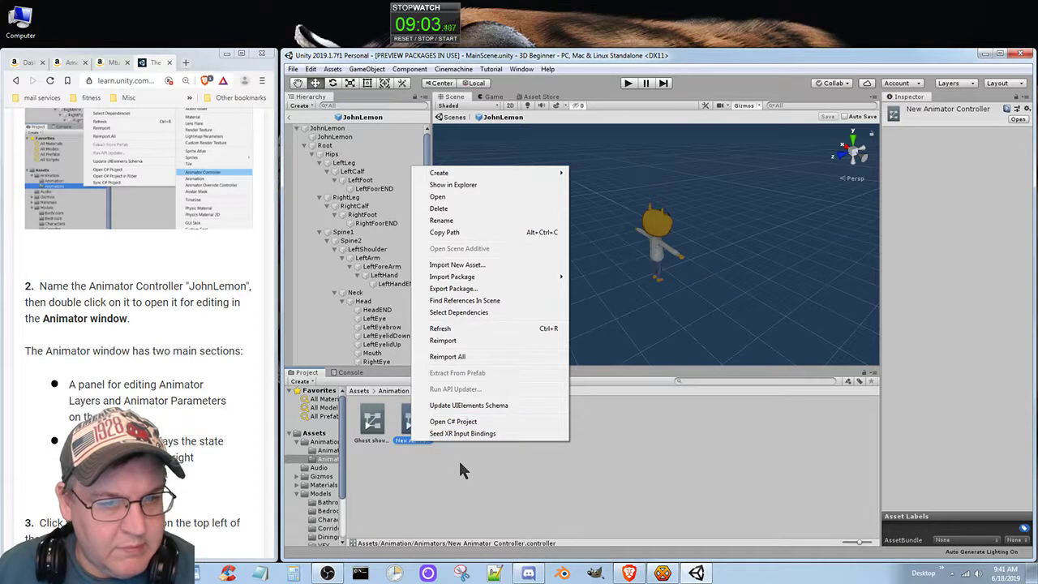
key("Escape")
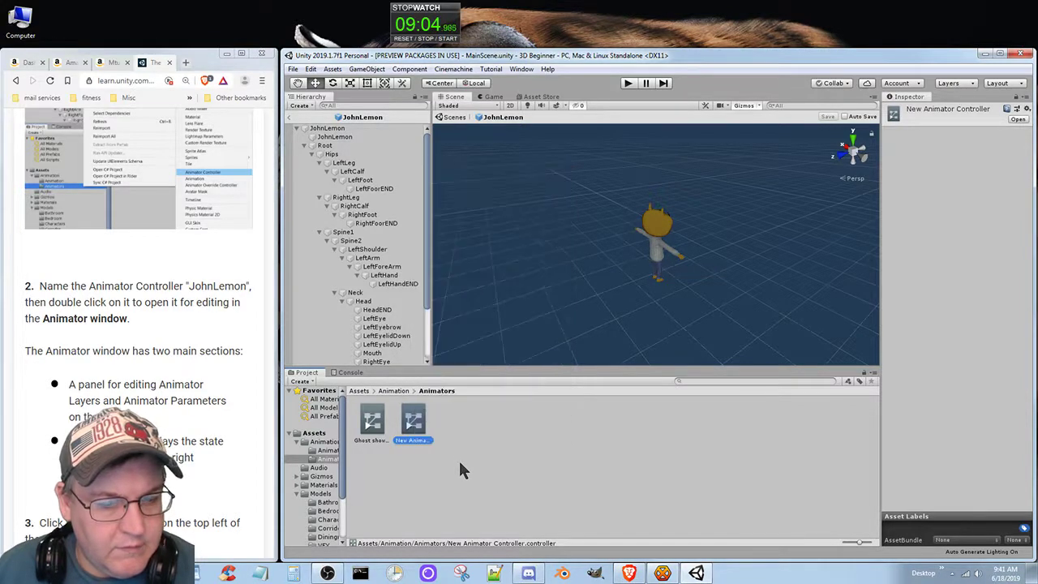
Open New Animator Controller in the Animator window and reselect it
double_click(418, 438)
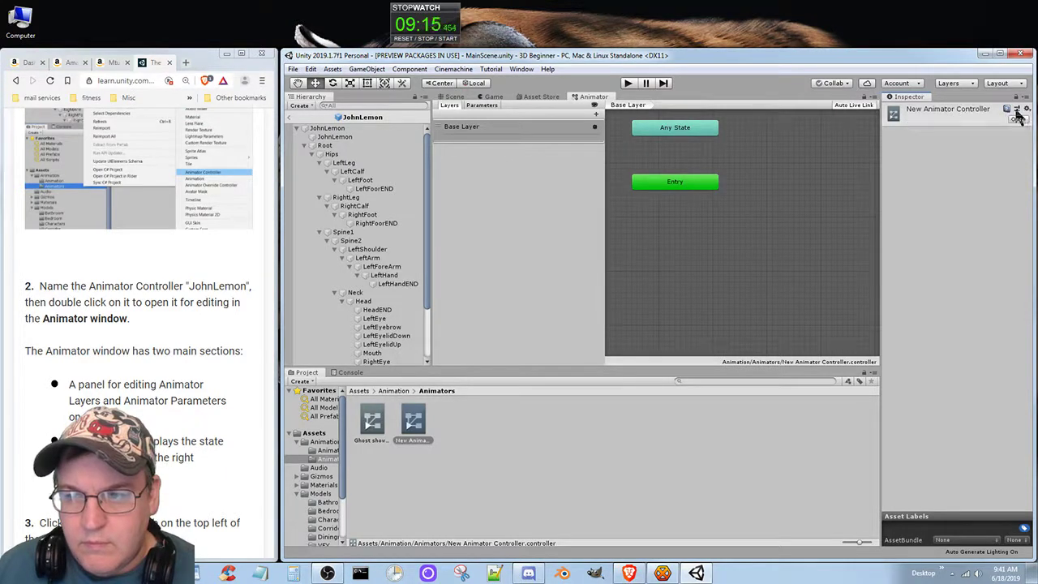
left_click(1027, 110)
left_click(1026, 122)
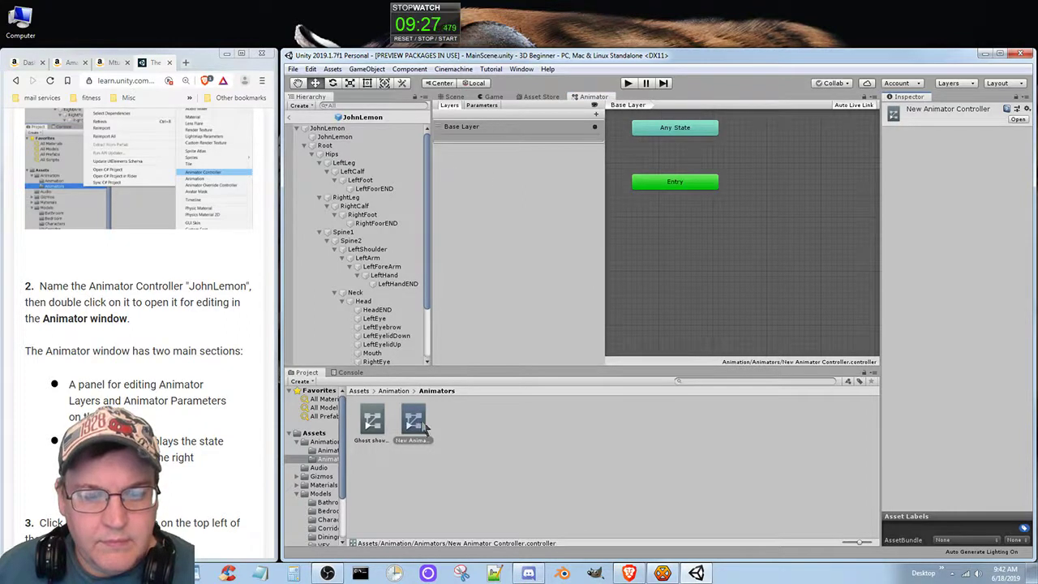
left_click(452, 476)
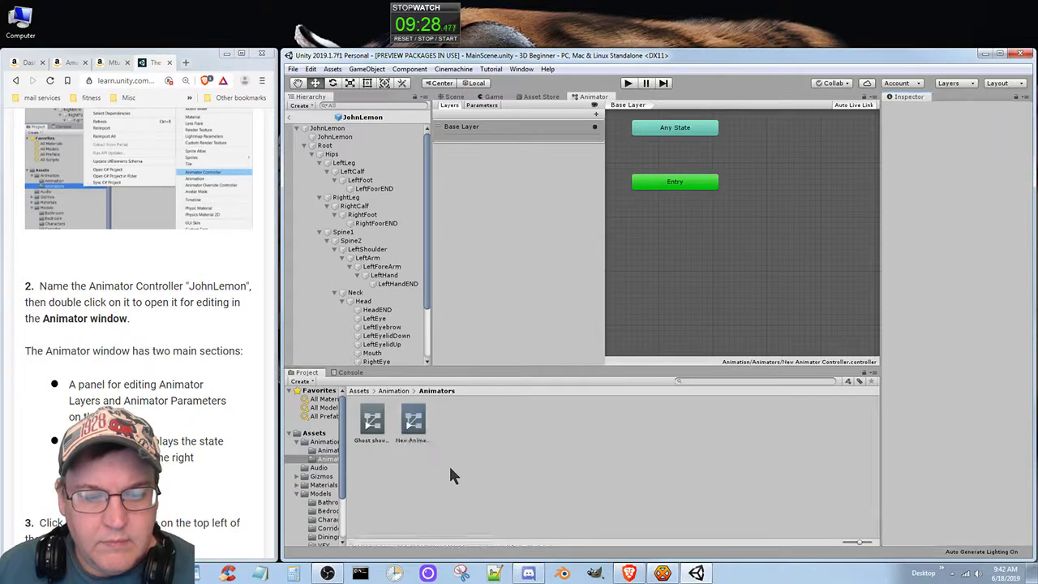
left_click(410, 428)
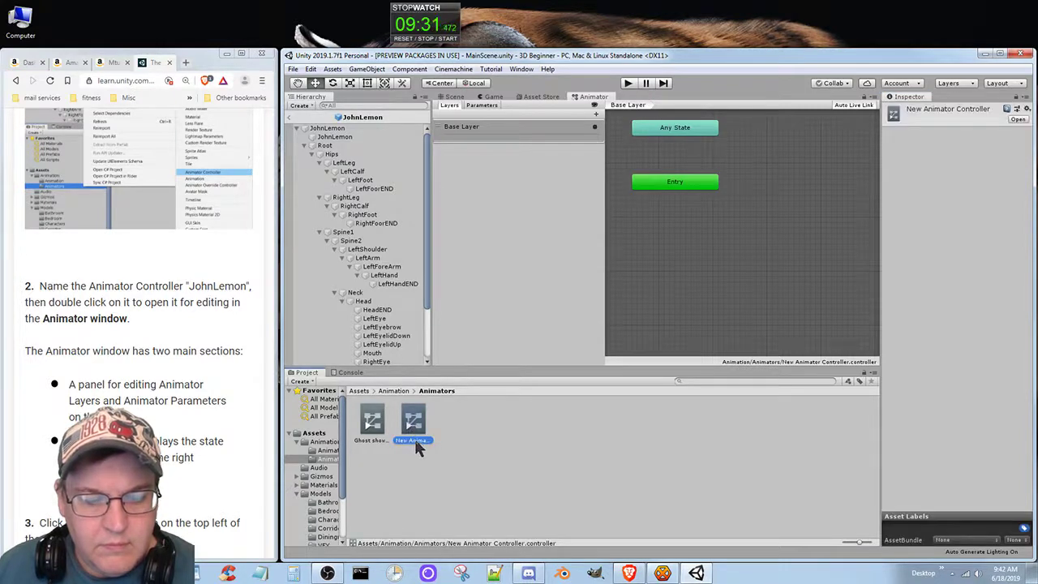
Rename the controller to JohnLemmon
right_click(415, 444)
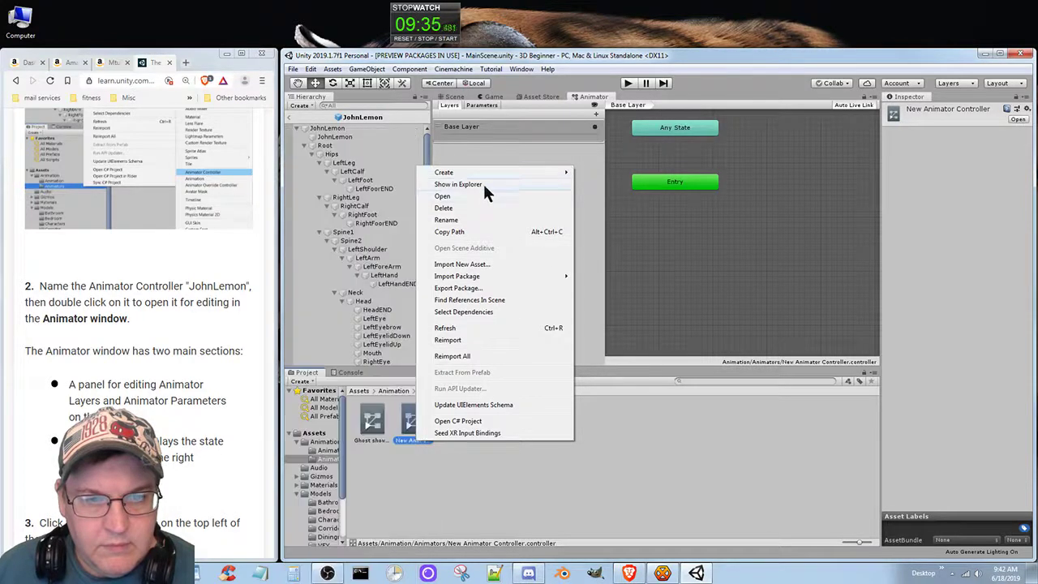
left_click(470, 219)
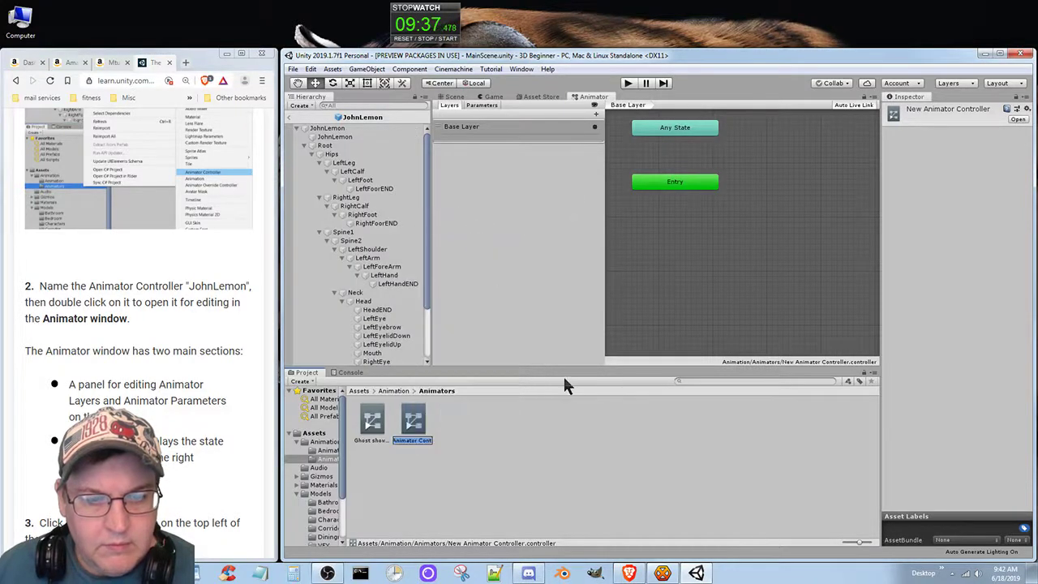
type("J")
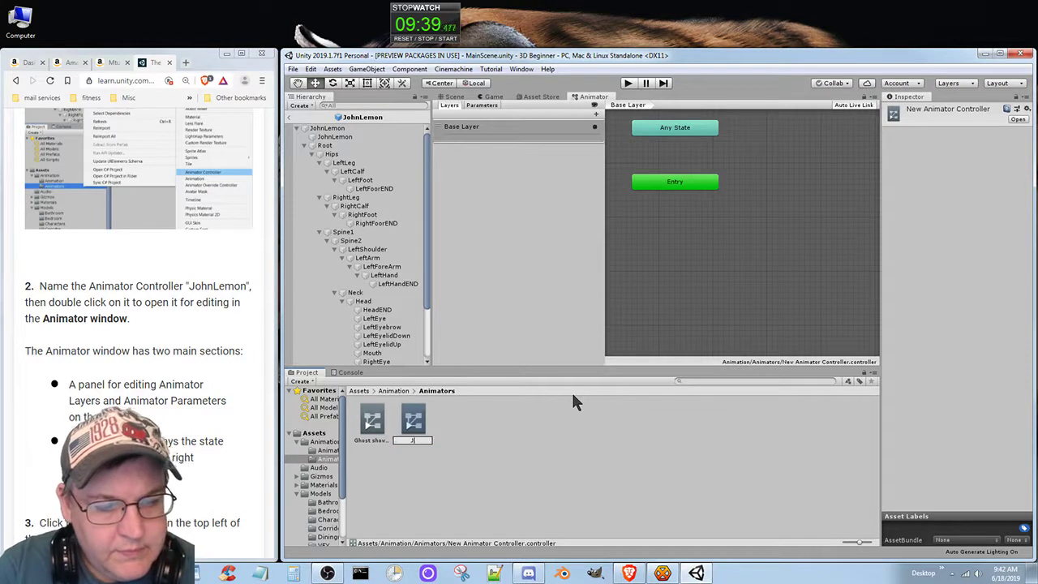
type("ohnLemmon")
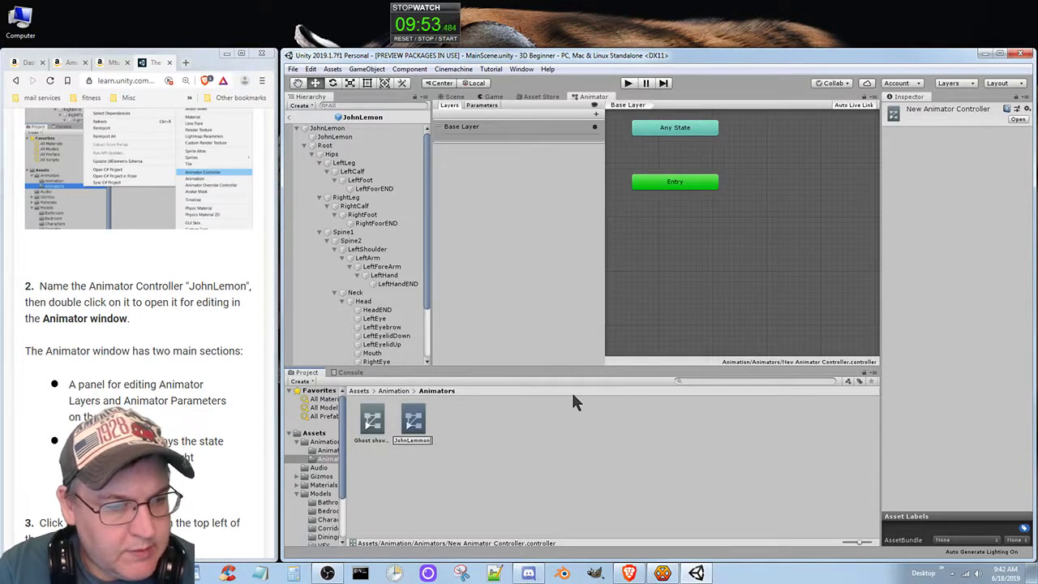
key("Return")
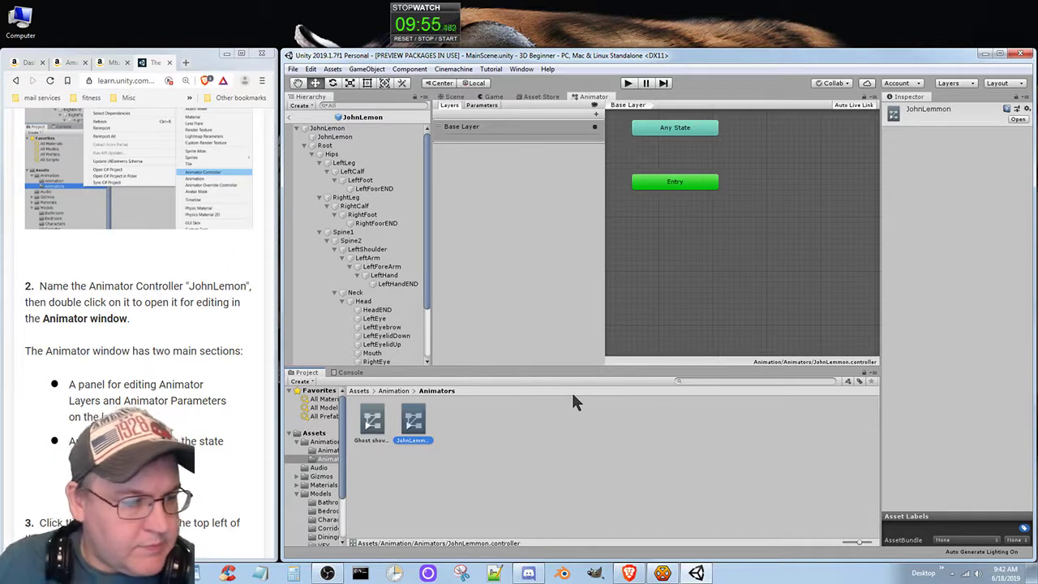
double_click(414, 428)
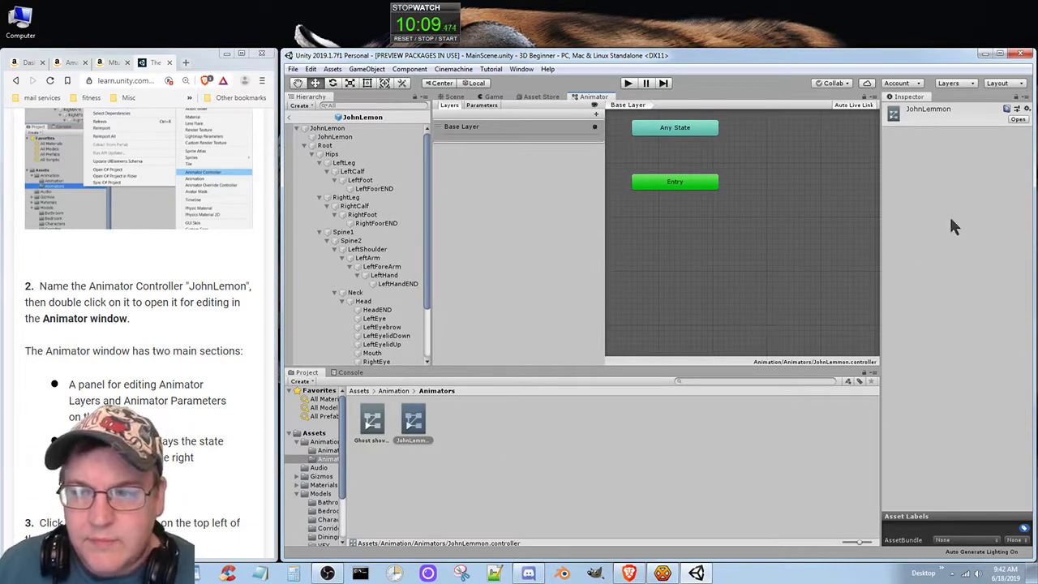
left_click(142, 381)
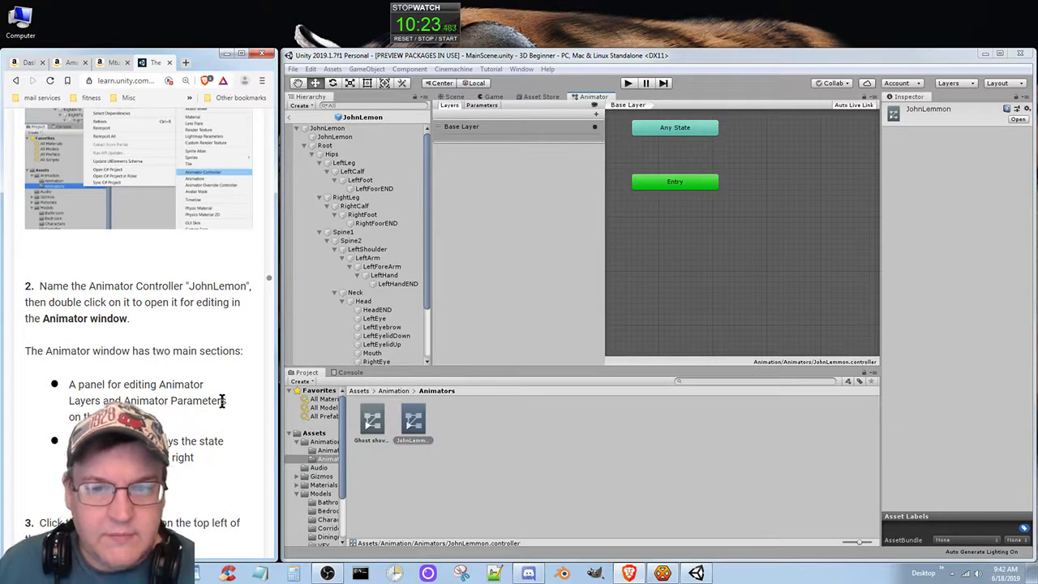
scroll(227, 401, "down", 3)
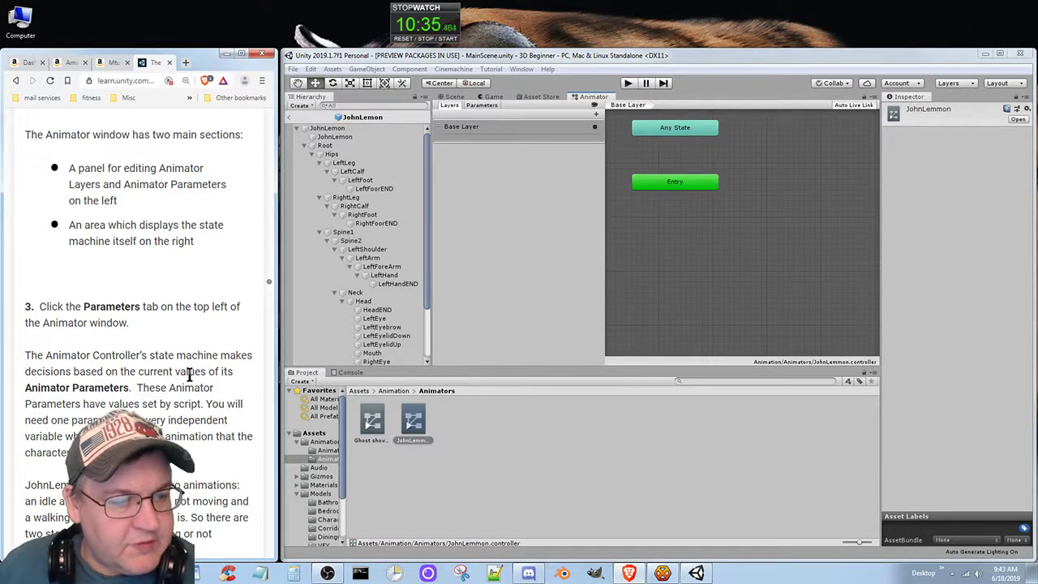
scroll(188, 372, "down", 3)
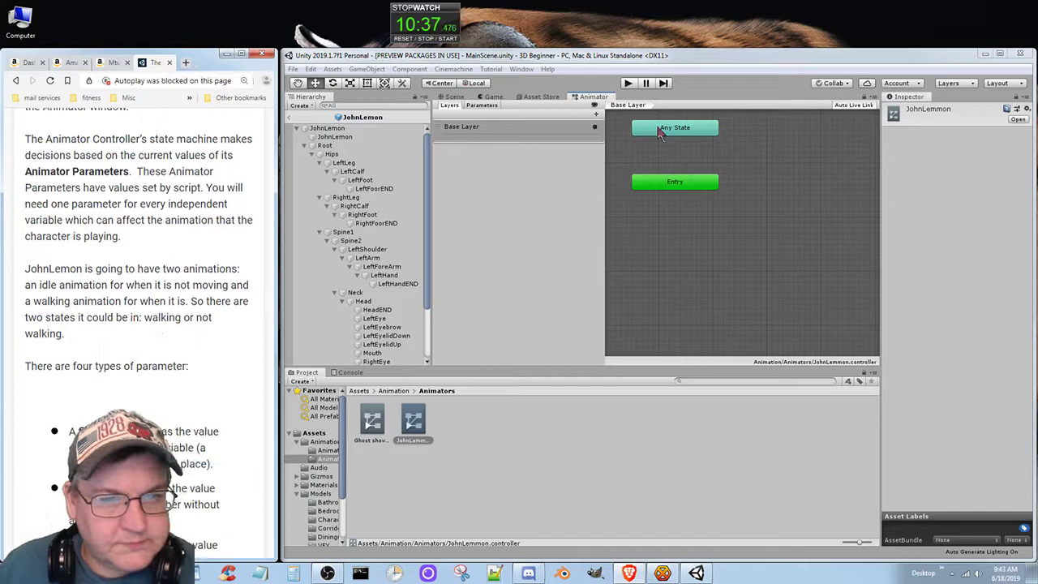
Switch the Animator to the Parameters list, still empty, then stop and reset the stopwatch
left_click(473, 107)
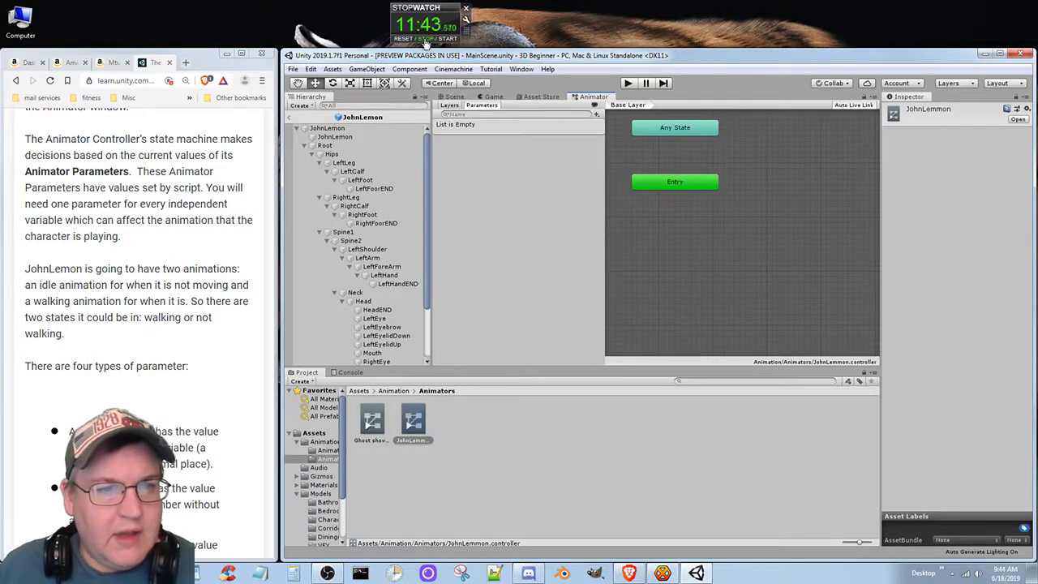
left_click(423, 38)
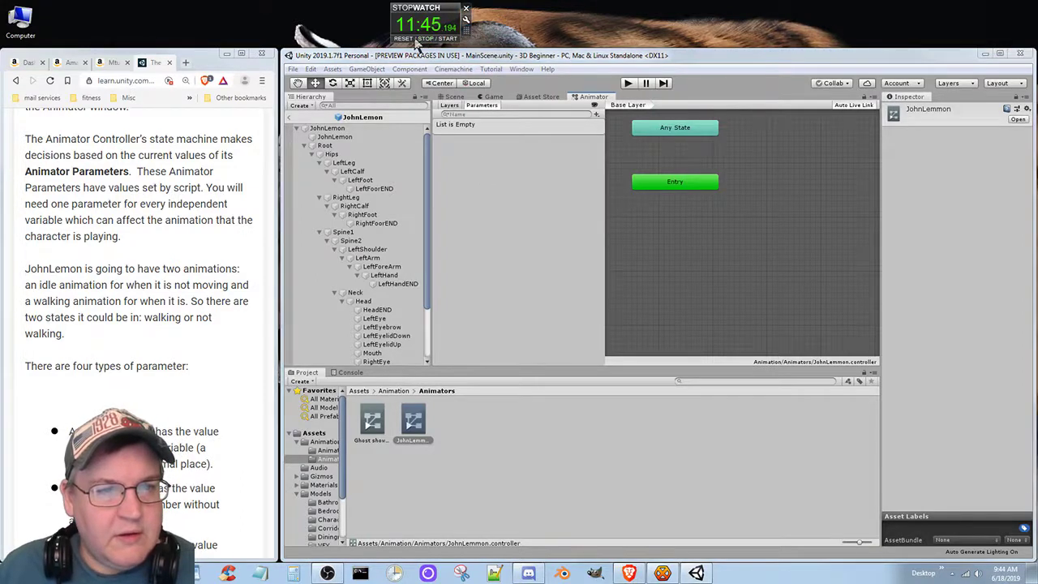
left_click(403, 39)
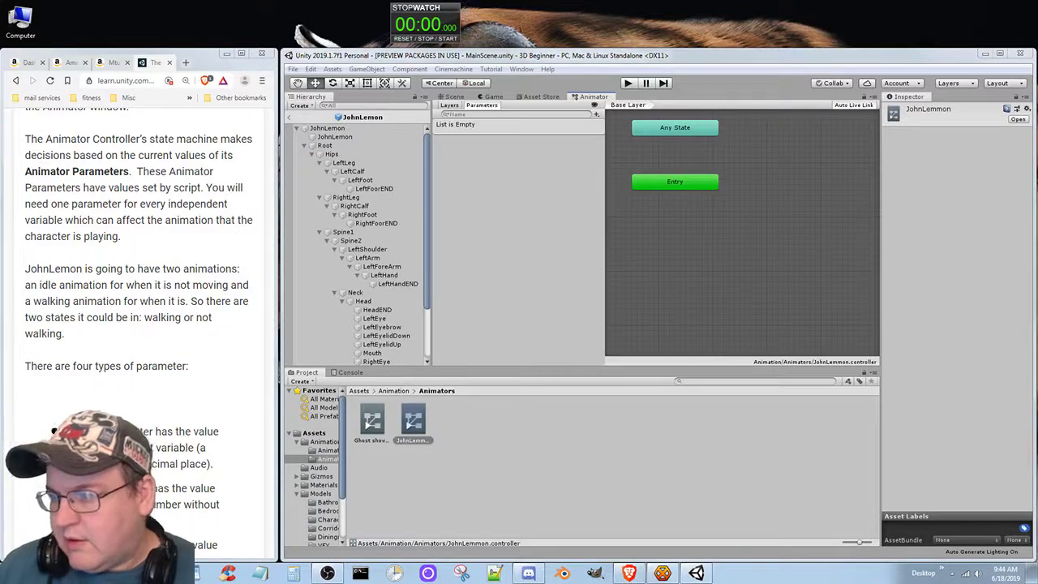